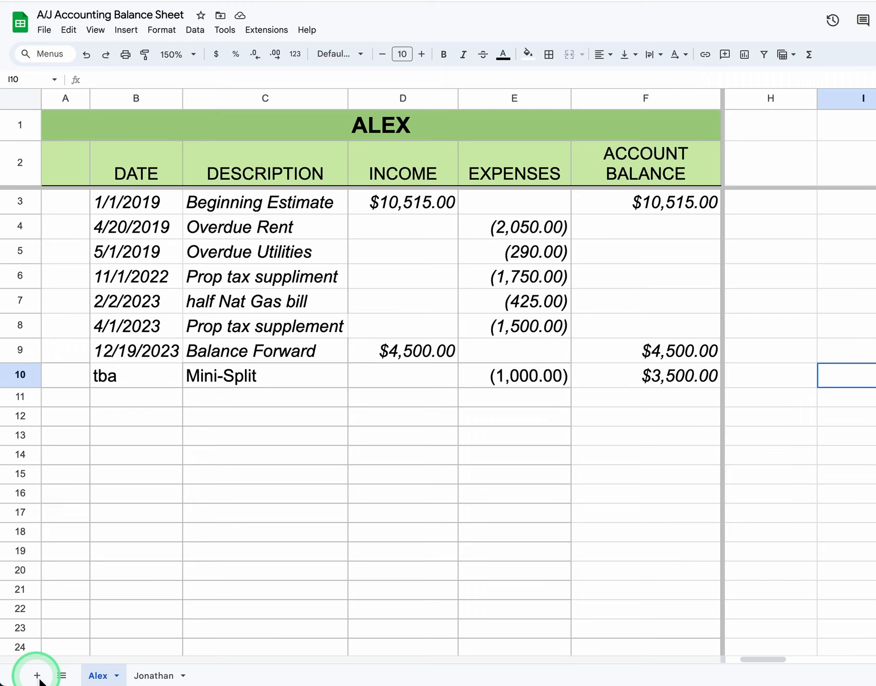
# Add a new sheet and enter the headers "date" and "rent/income" in cells A2 and B2
pyautogui.click(37, 675)
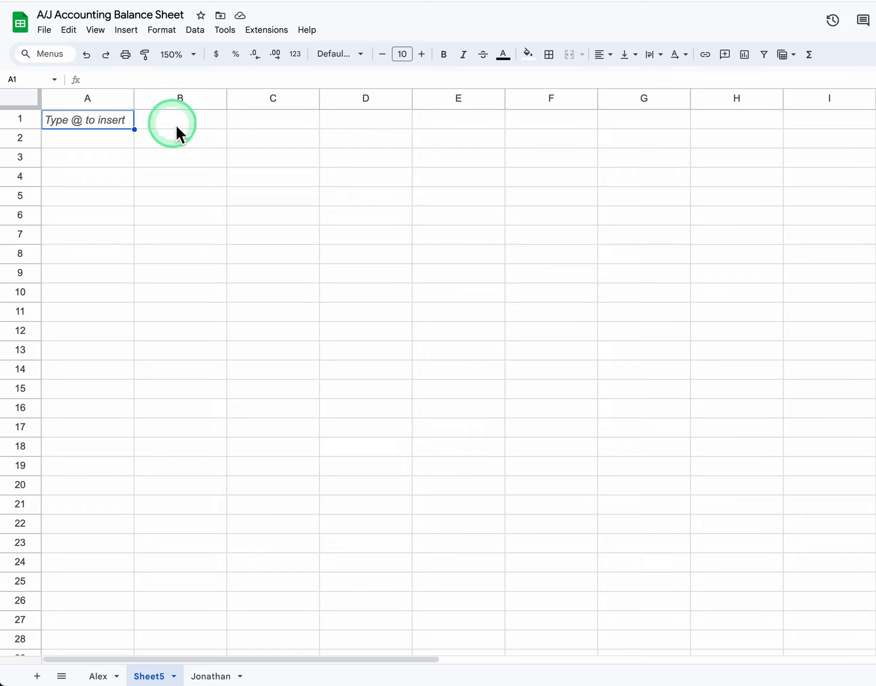
pyautogui.click(86, 139)
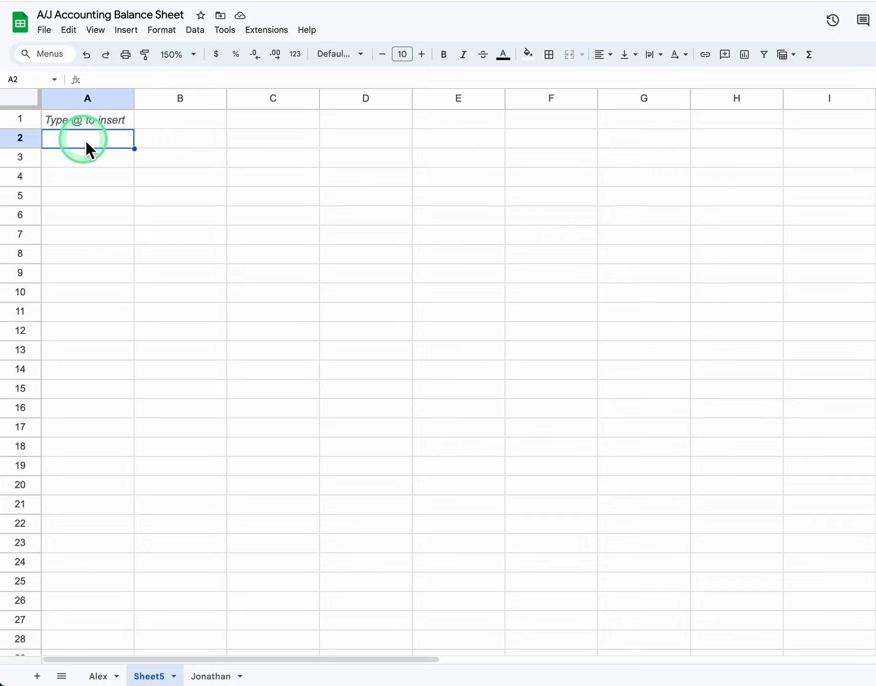
pyautogui.write('date')
pyautogui.press('Tab')
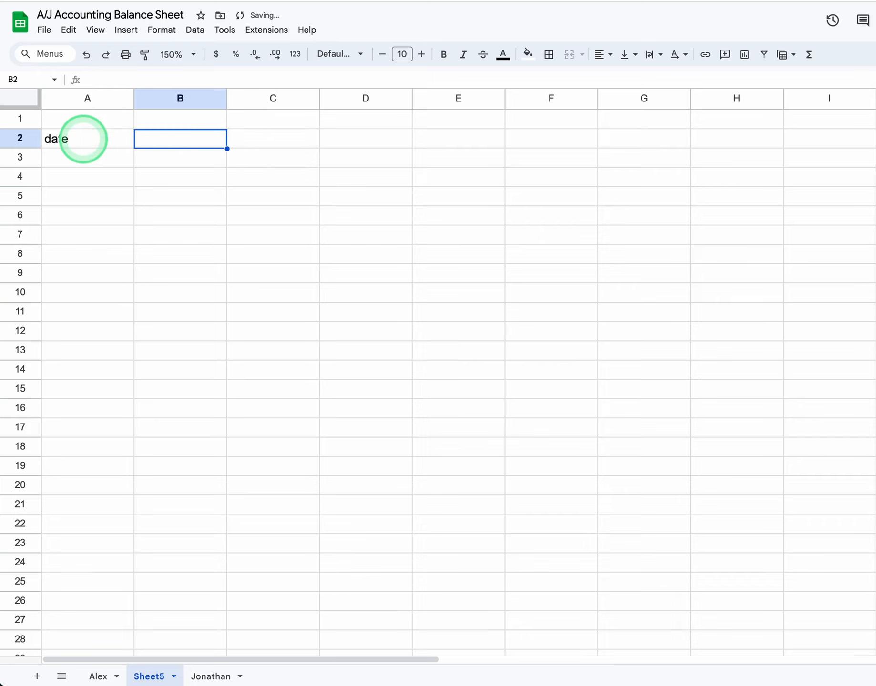
pyautogui.write('rent')
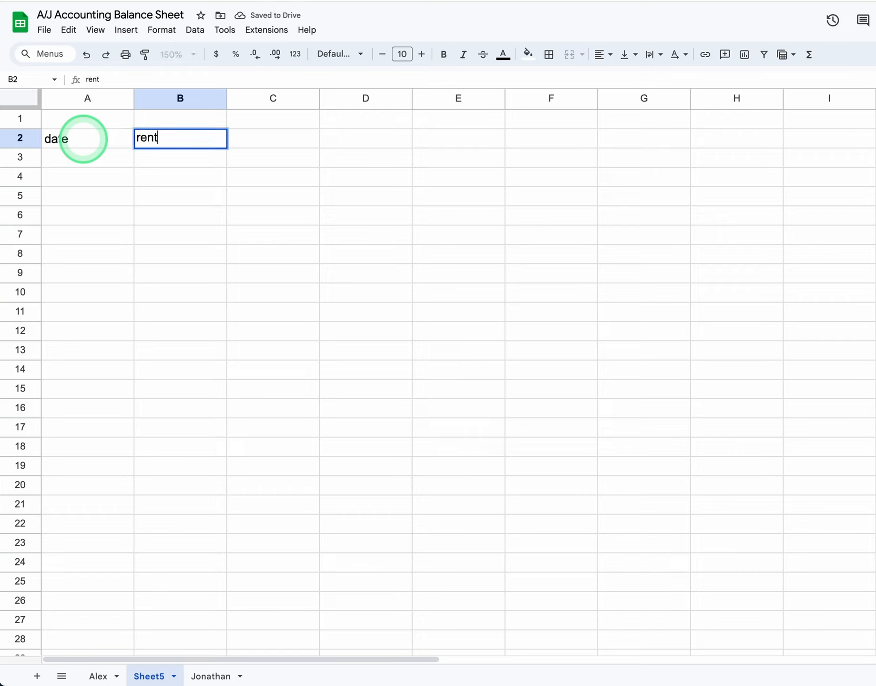
pyautogui.write('/incom')
pyautogui.write('e')
pyautogui.press('Tab')
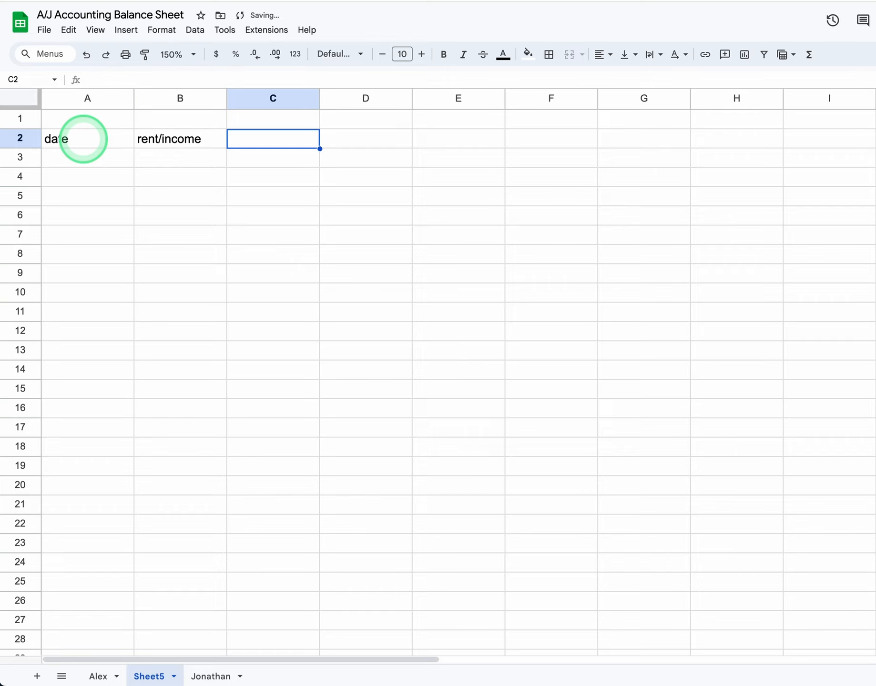
# Continue the header row with "expenses", "for", "total" and "notes" in cells C2 through F2
pyautogui.write('expenses')
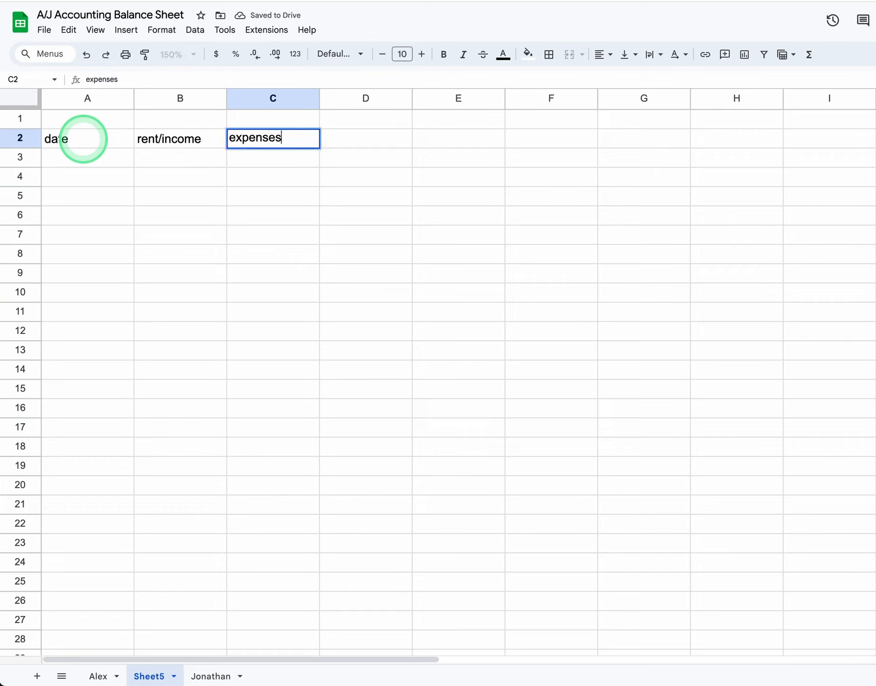
pyautogui.press('Tab')
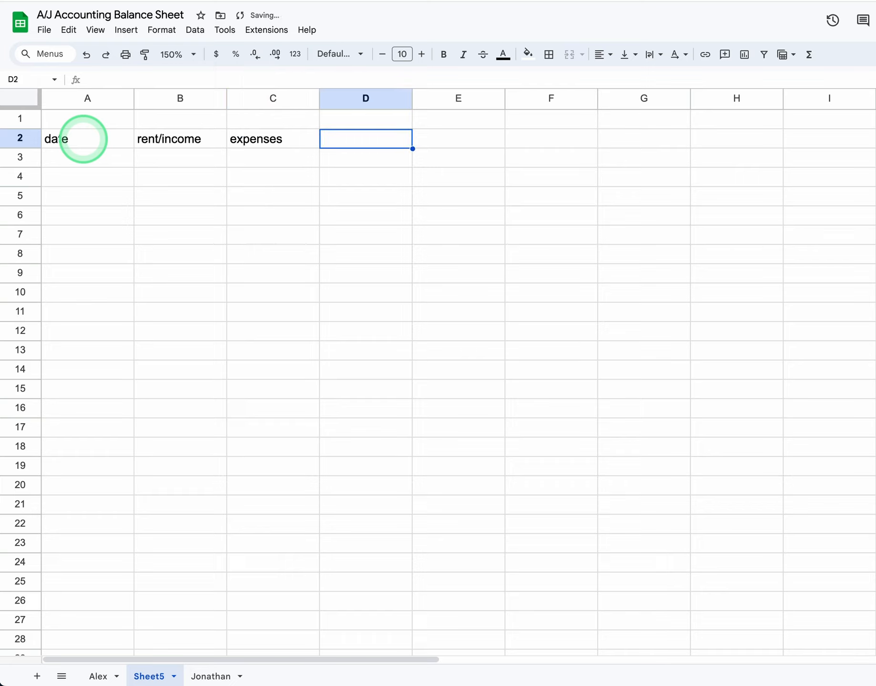
pyautogui.write('for')
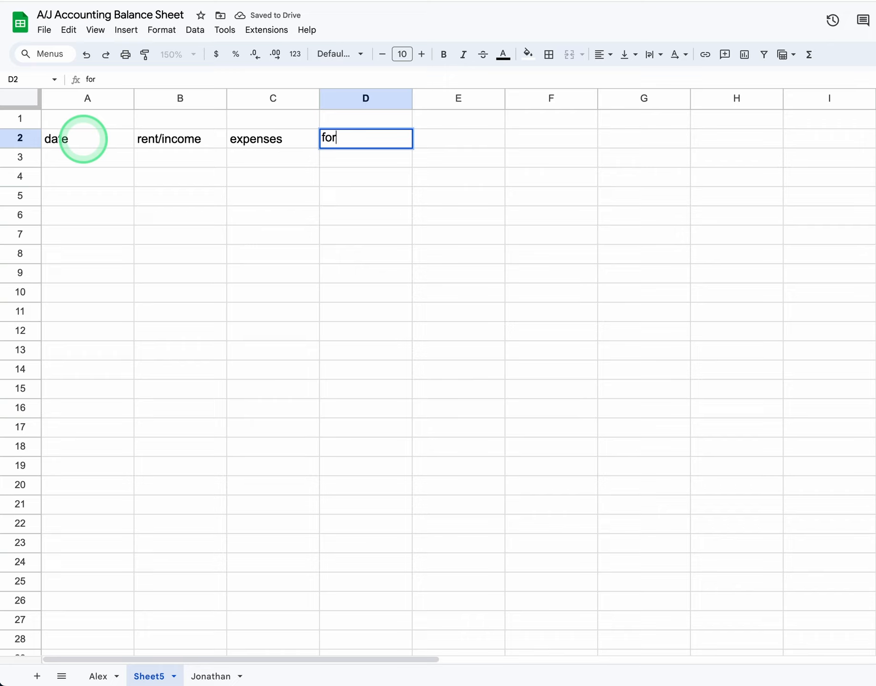
pyautogui.press('Tab')
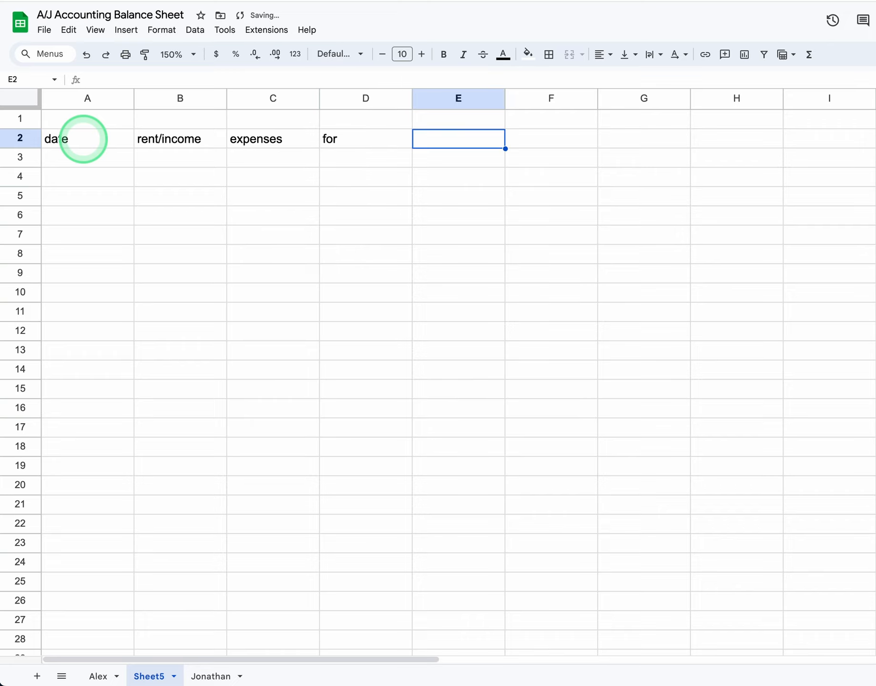
pyautogui.write('total')
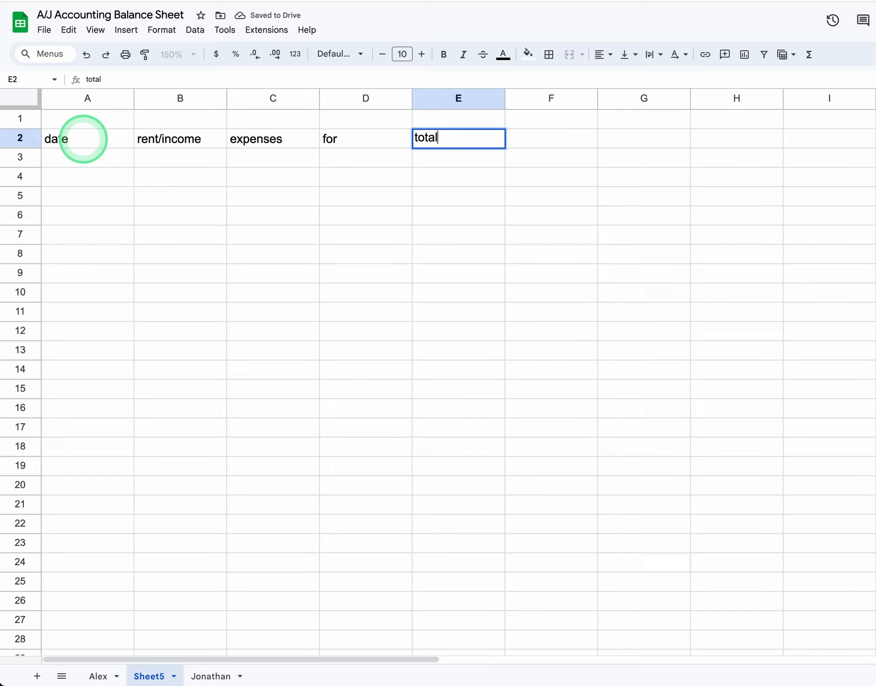
pyautogui.press('Tab')
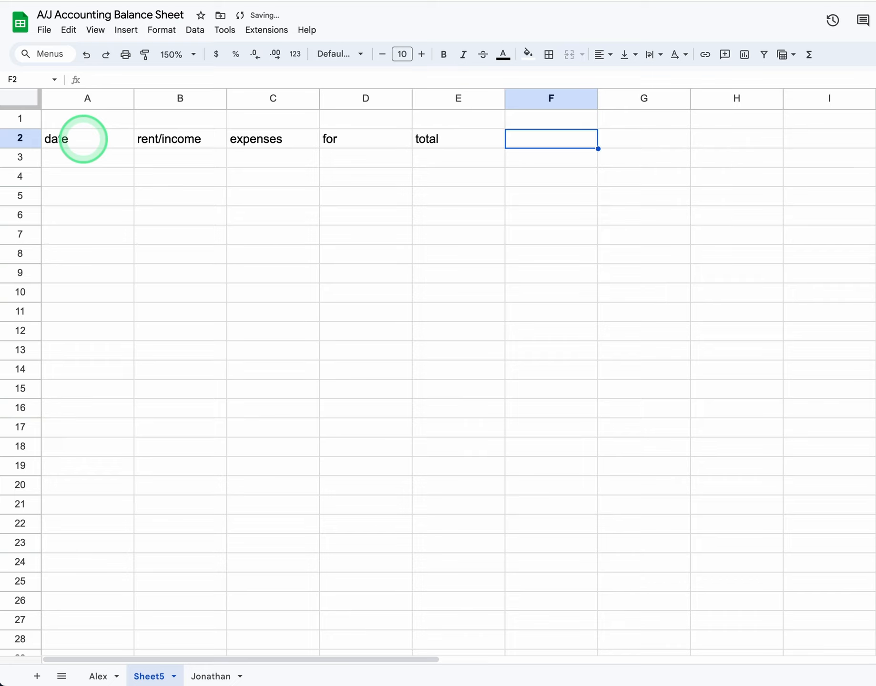
pyautogui.write('notes')
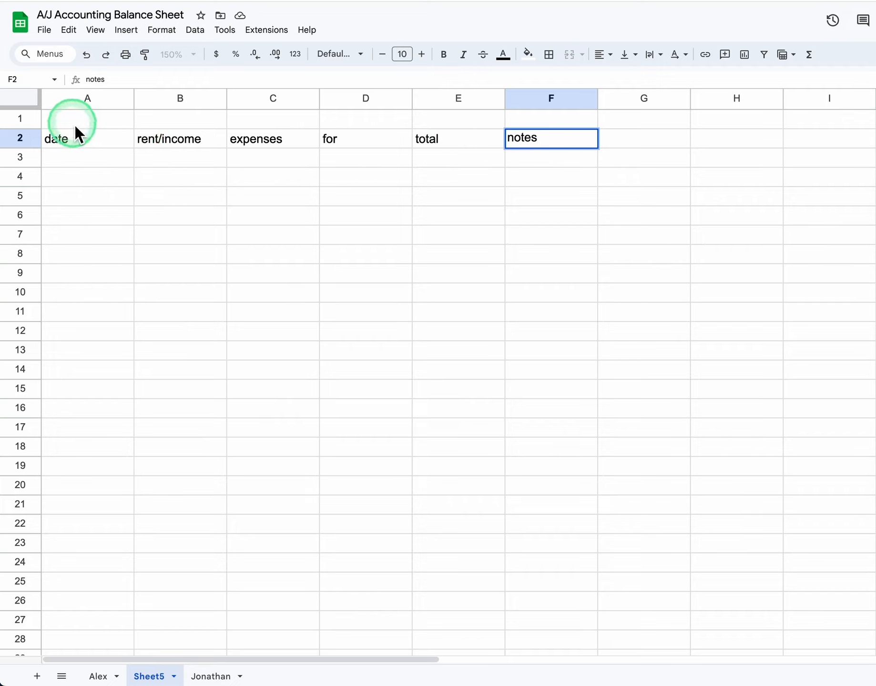
# Merge cells A1 through F1 above the headers and fill the merged cell with light orange
pyautogui.click(116, 123)
pyautogui.moveTo(120, 126); pyautogui.dragTo(484, 65)
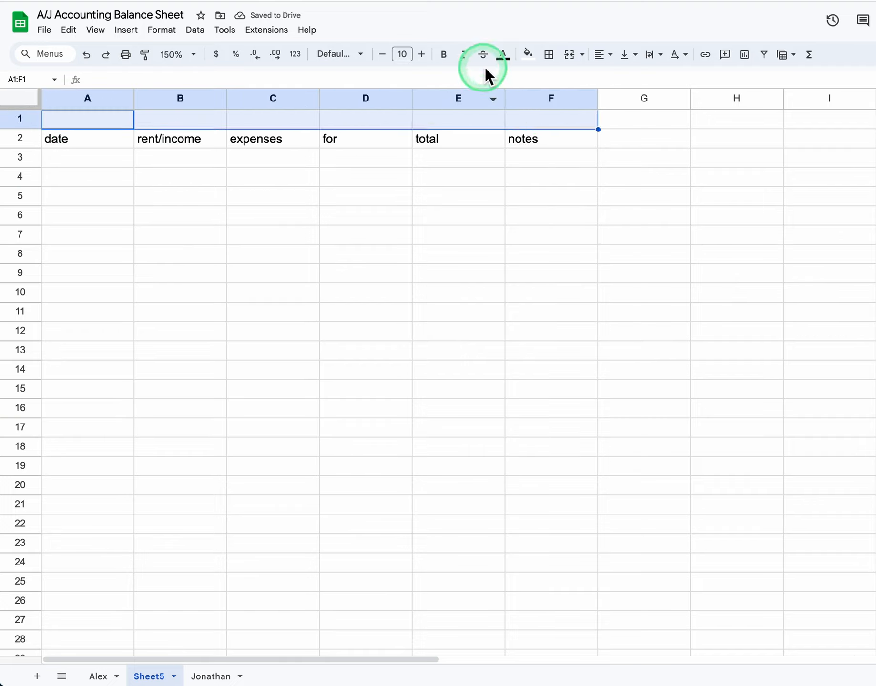
pyautogui.click(572, 61)
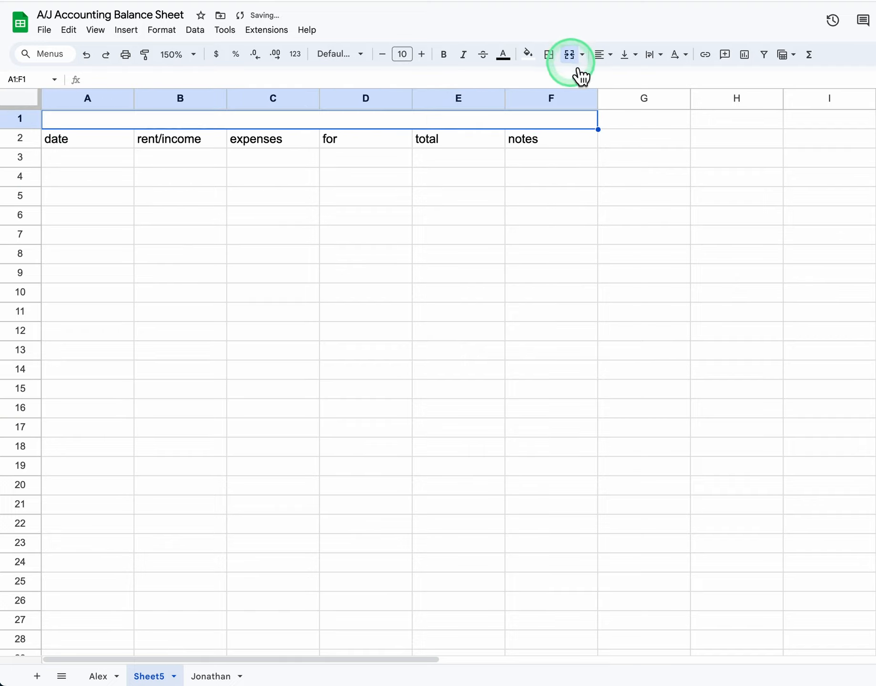
pyautogui.click(528, 54)
pyautogui.click(560, 124)
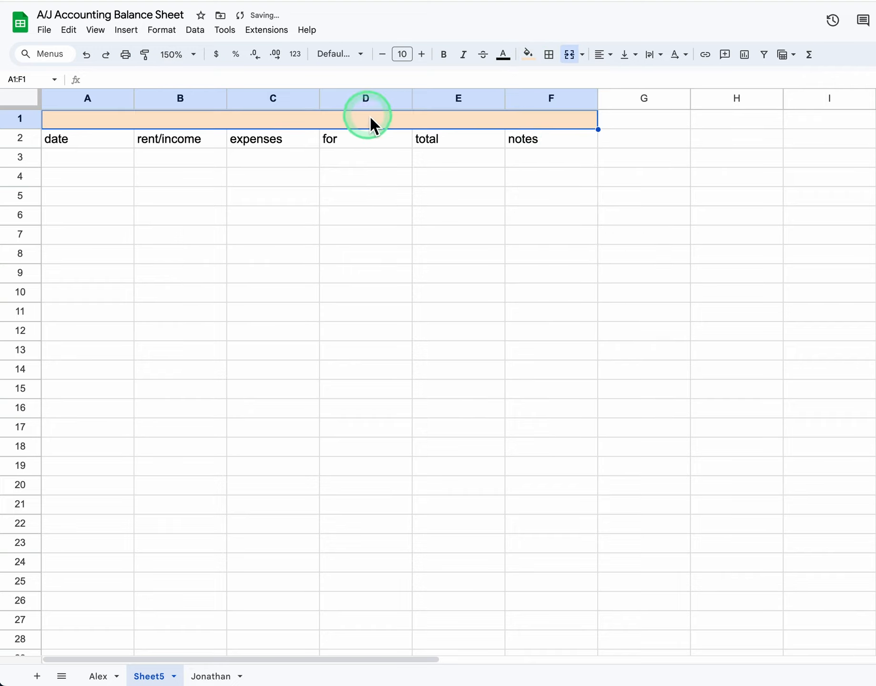
# Enter the title "test" in the merged cell of row 1 and center it horizontally
pyautogui.write('test')
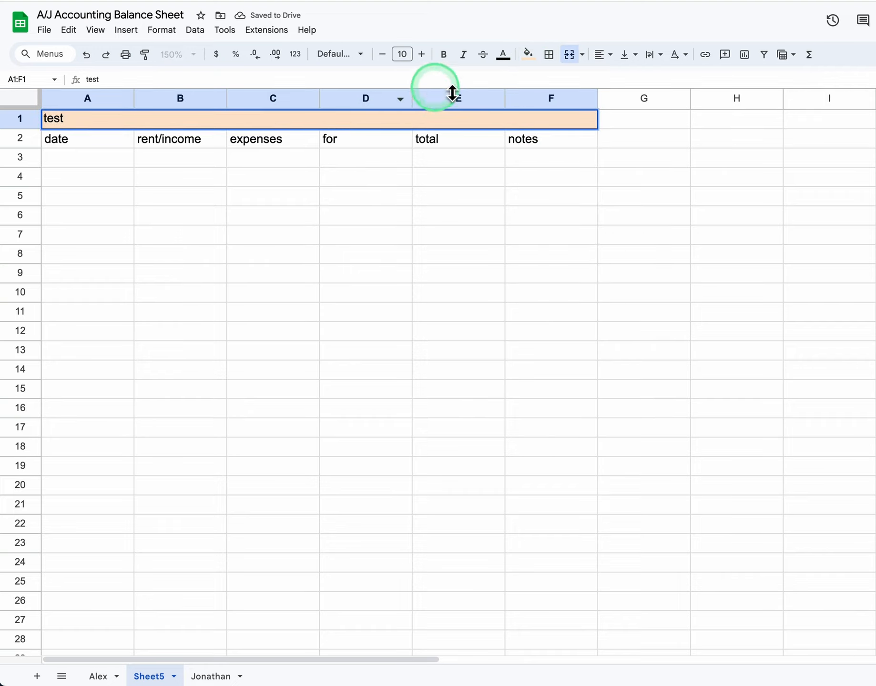
pyautogui.click(610, 56)
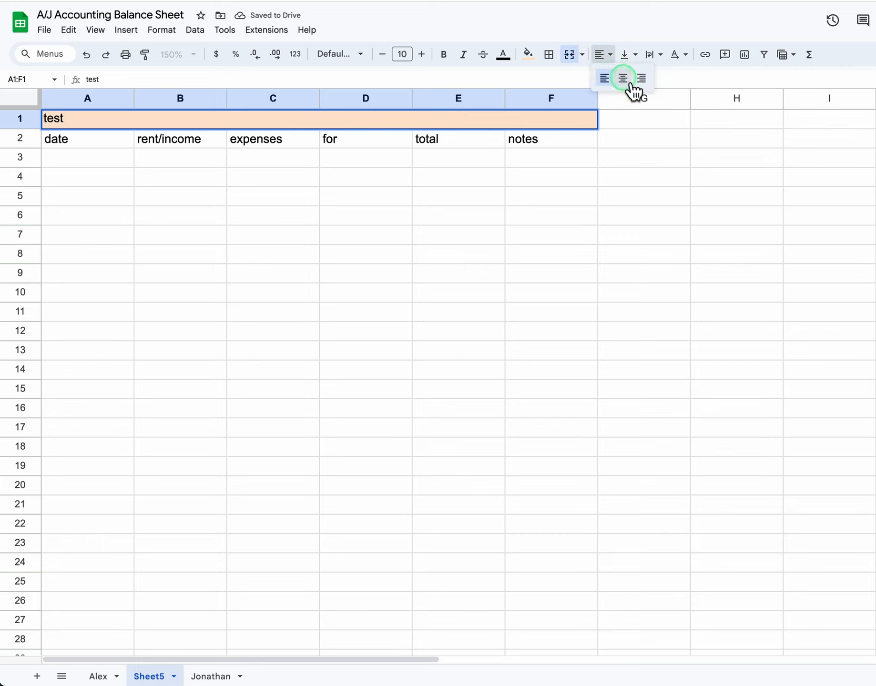
pyautogui.click(629, 81)
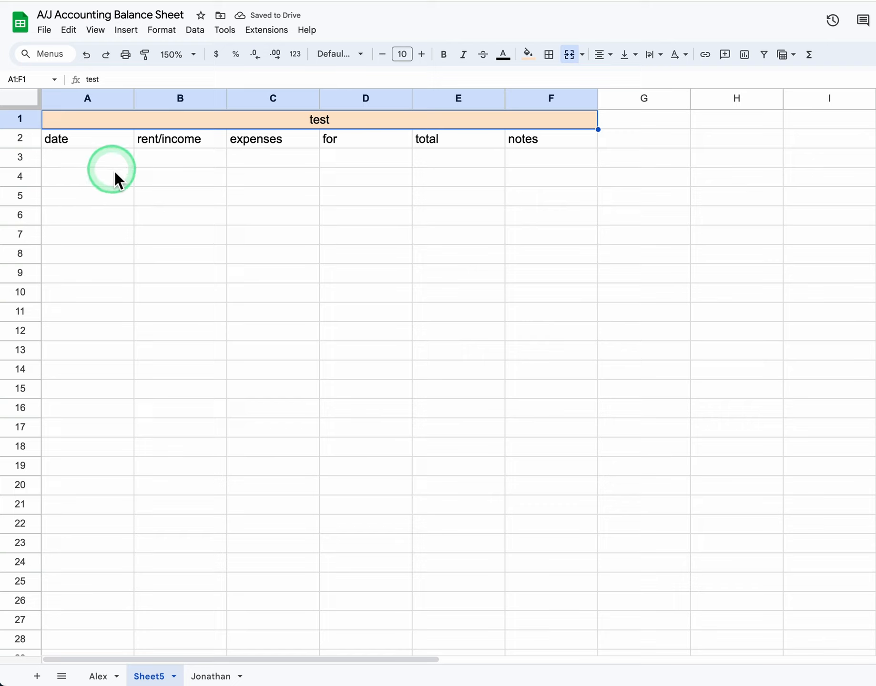
pyautogui.click(176, 97)
pyautogui.keyDown('shift'); pyautogui.click(281, 101); pyautogui.keyUp('shift')
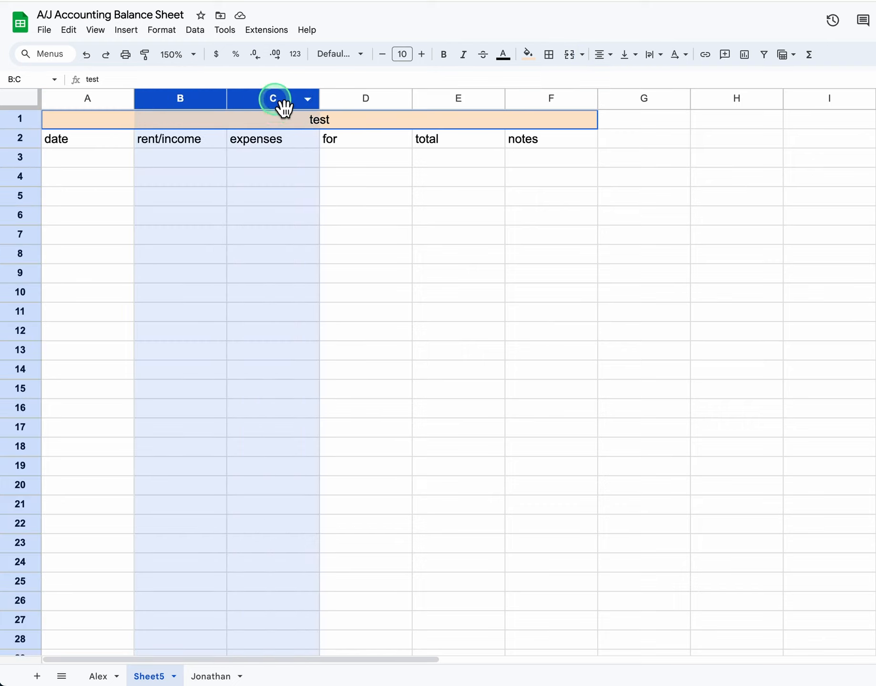
pyautogui.keyDown('shift'); pyautogui.click(474, 100); pyautogui.keyUp('shift')
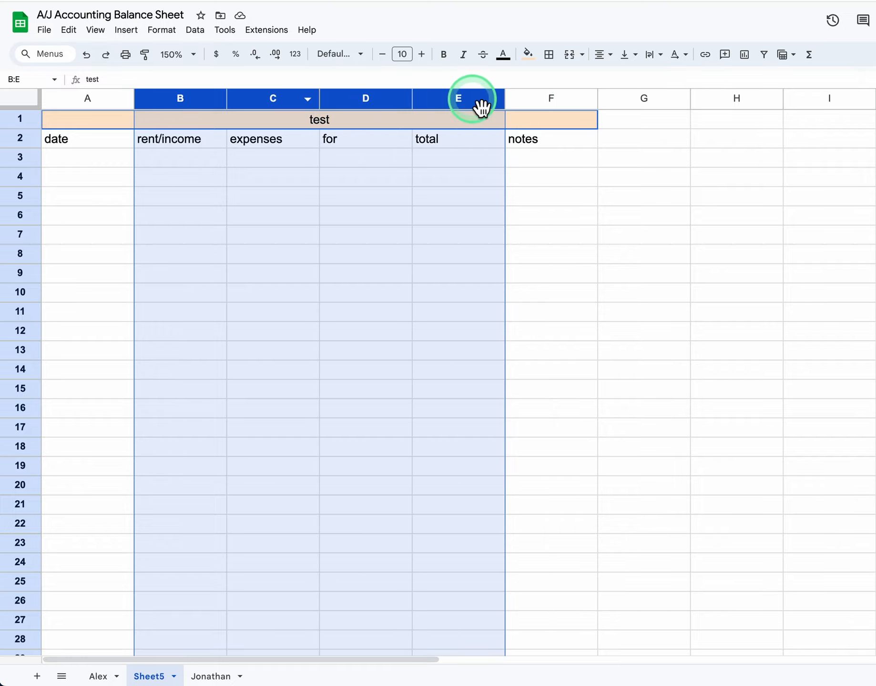
pyautogui.click(648, 232)
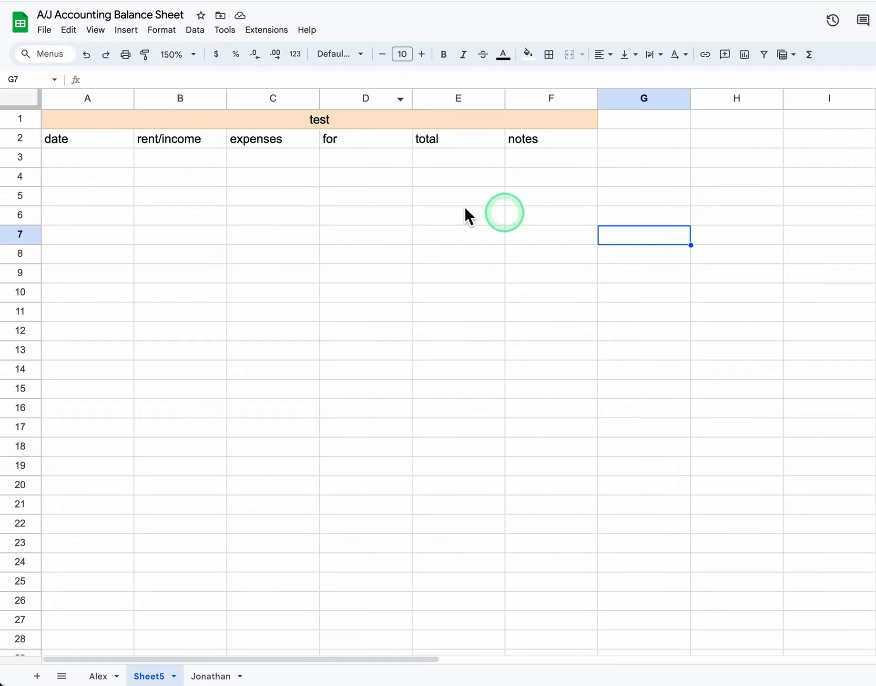
# Format the rent/income, expenses and total columns (B, C and E) as Currency
pyautogui.click(186, 102)
pyautogui.keyDown('ctrl'); pyautogui.click(273, 100); pyautogui.keyUp('ctrl')
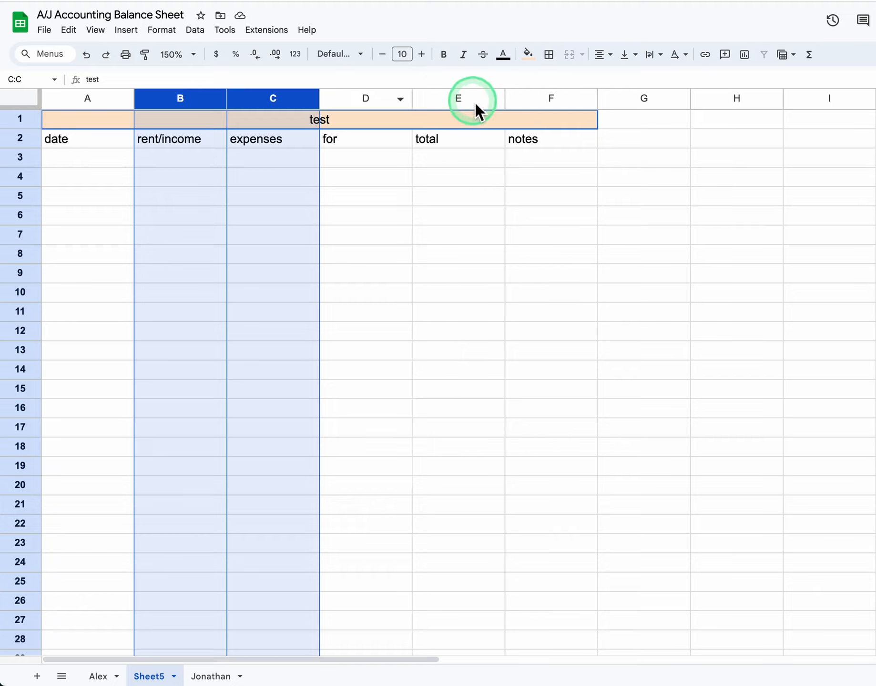
pyautogui.keyDown('ctrl'); pyautogui.click(474, 101); pyautogui.keyUp('ctrl')
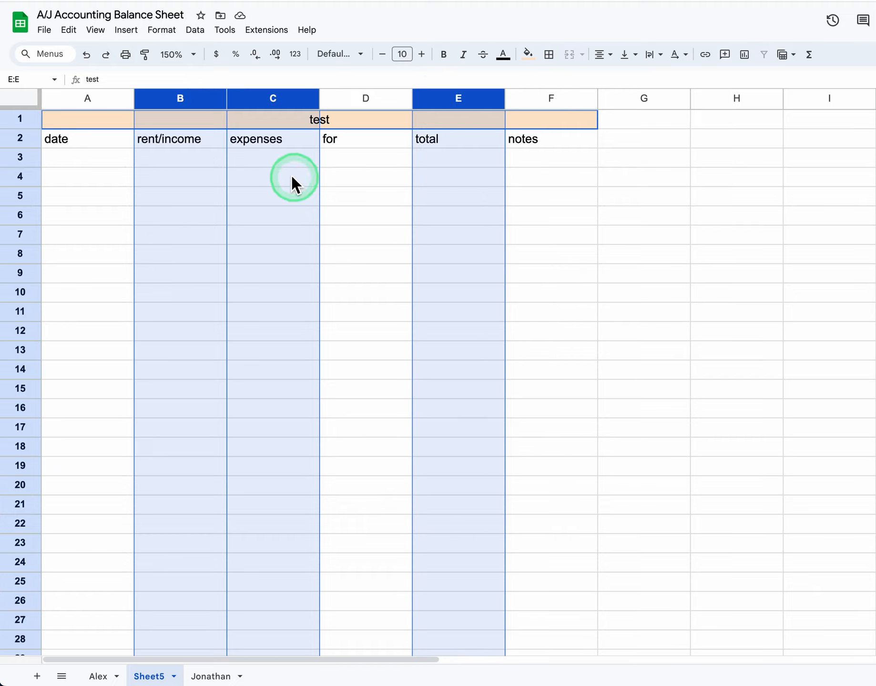
pyautogui.click(164, 32)
pyautogui.moveTo(224, 88)
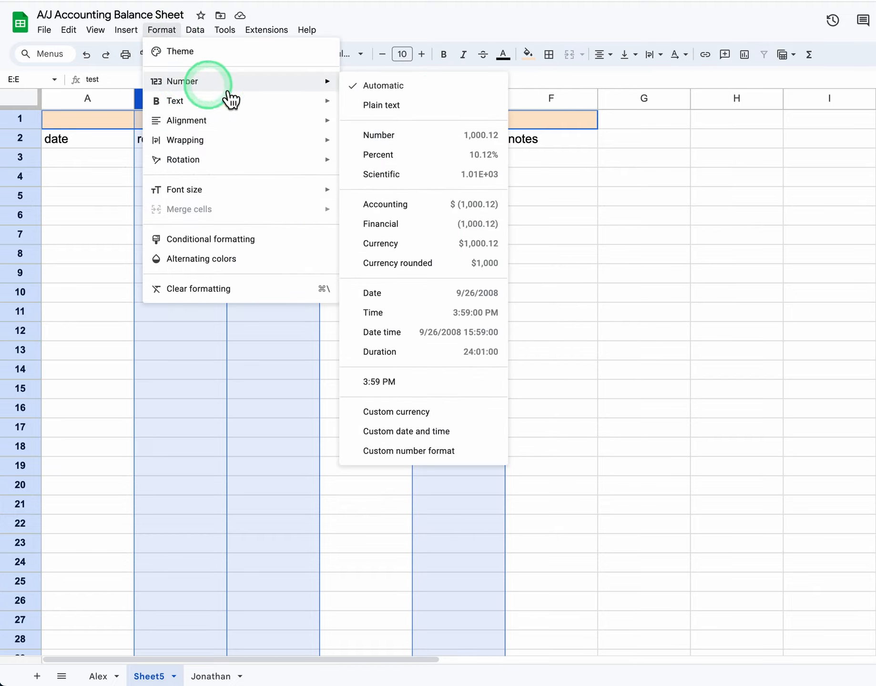
pyautogui.click(402, 244)
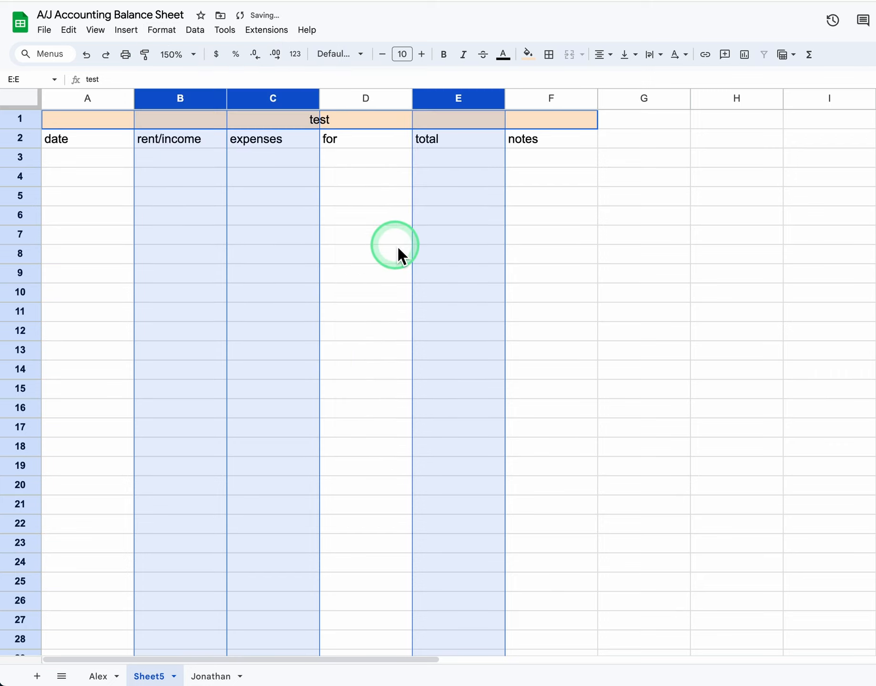
# Apply the Date number format to the whole date column A
pyautogui.click(89, 99)
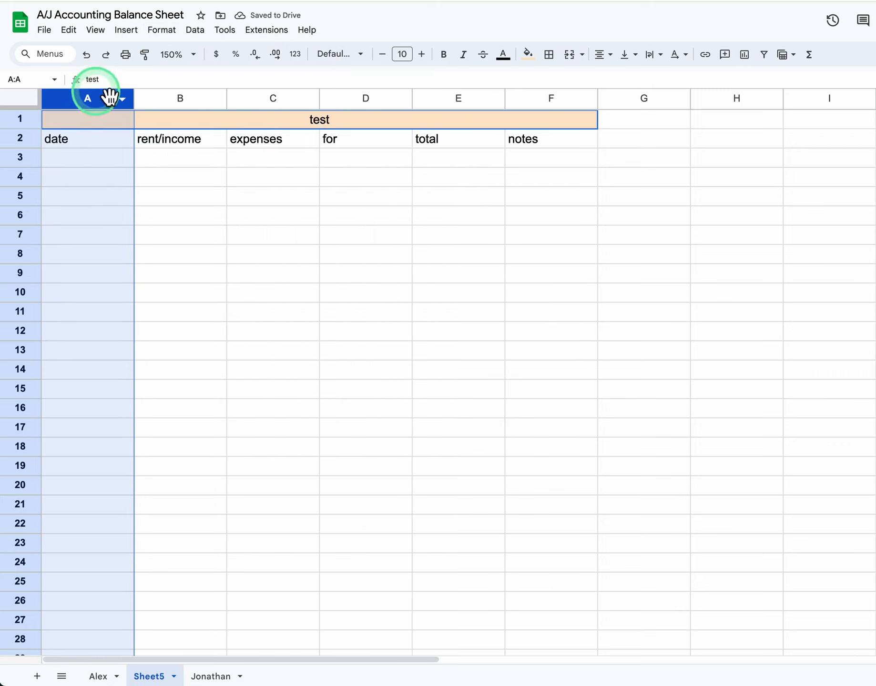
pyautogui.click(162, 32)
pyautogui.moveTo(193, 84)
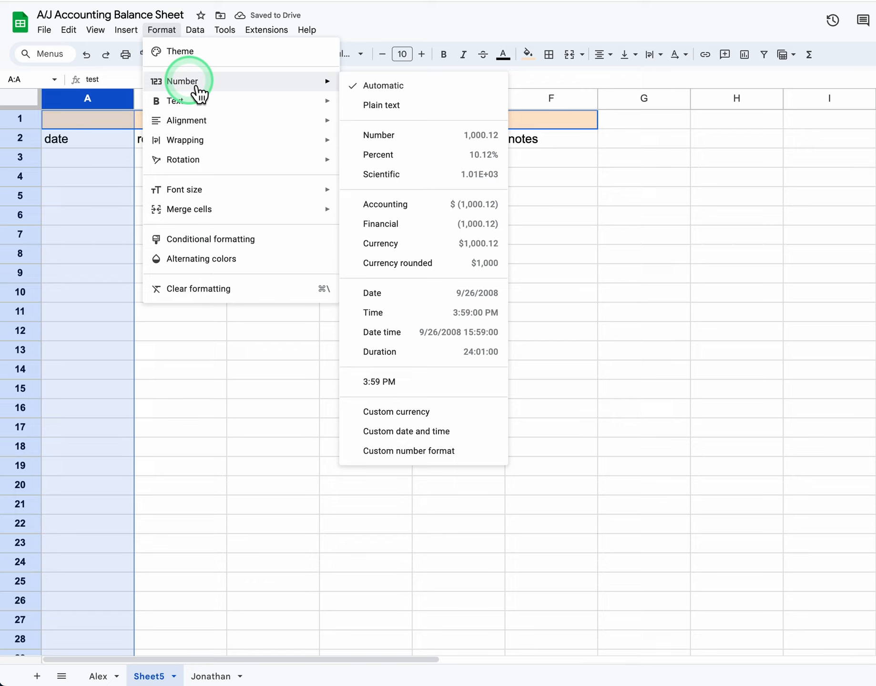
pyautogui.click(391, 293)
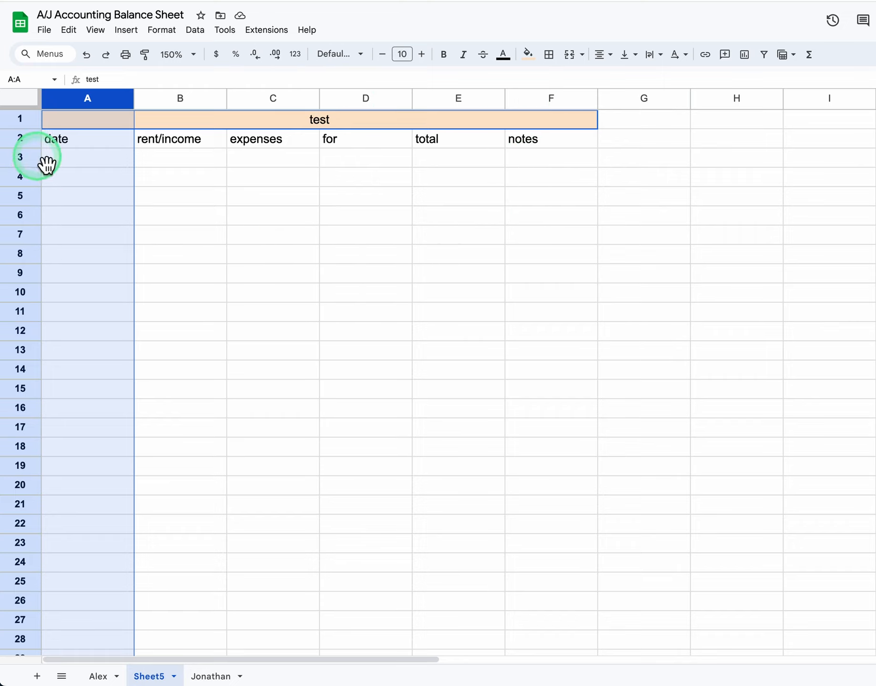
# Fill the header cells A2 through F2 with the same light orange as the title row
pyautogui.moveTo(71, 138); pyautogui.dragTo(582, 136)
pyautogui.click(538, 59)
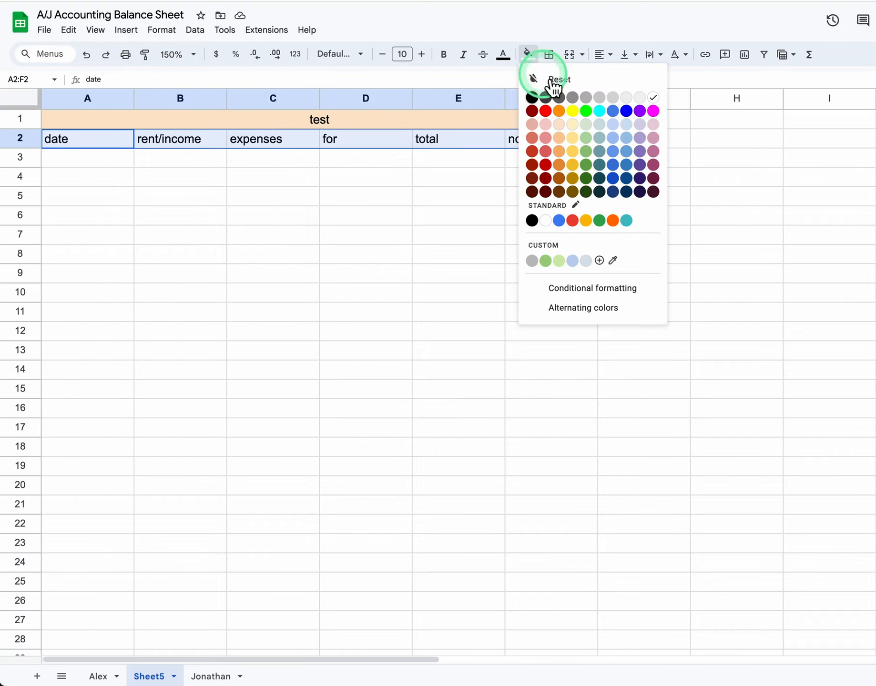
pyautogui.click(564, 125)
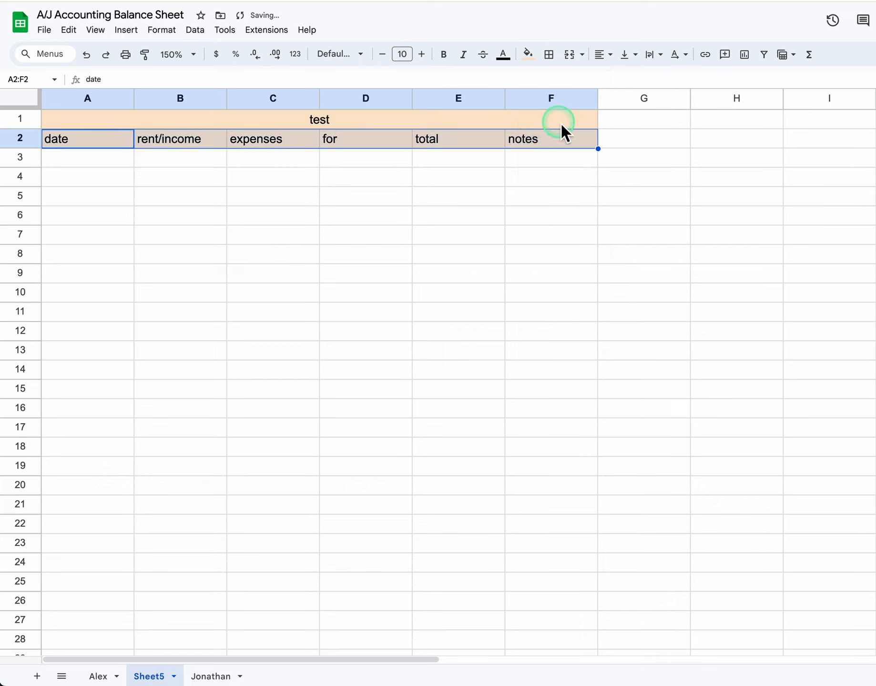
pyautogui.click(487, 192)
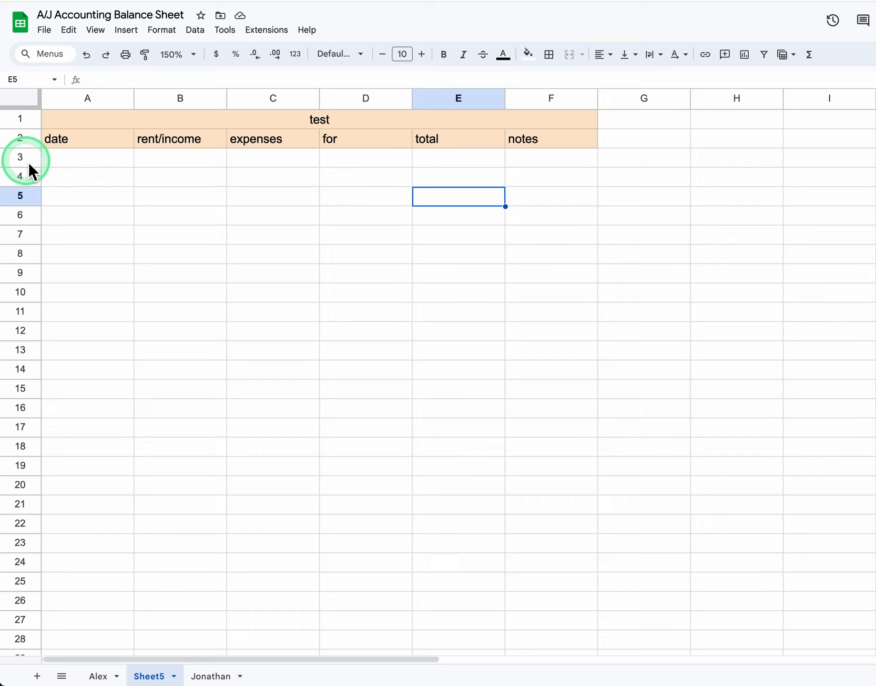
# Enter 0 as the starting balance in cell E3 under the total header
pyautogui.click(434, 157)
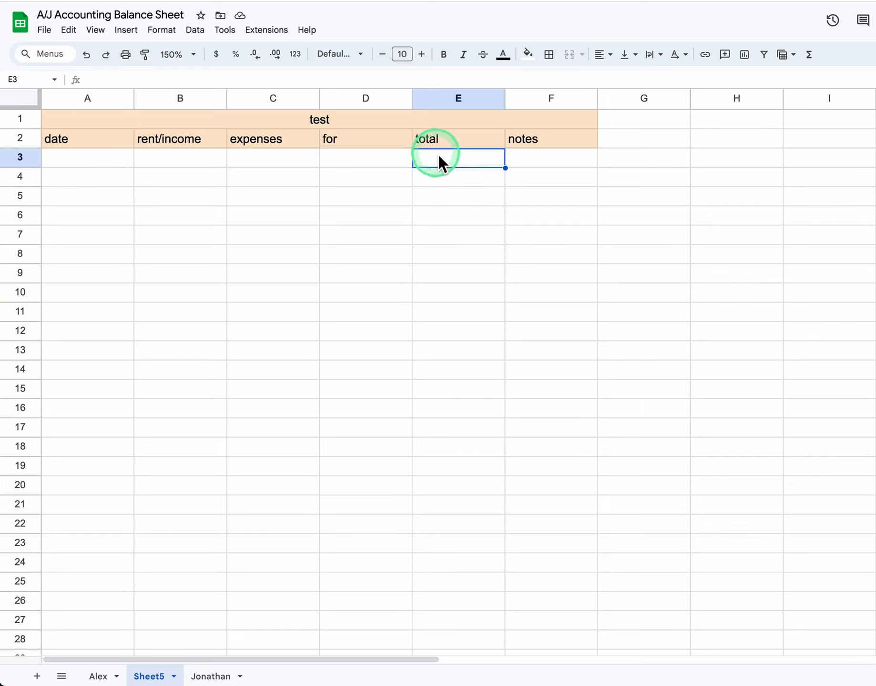
pyautogui.write('0')
pyautogui.press('Tab')
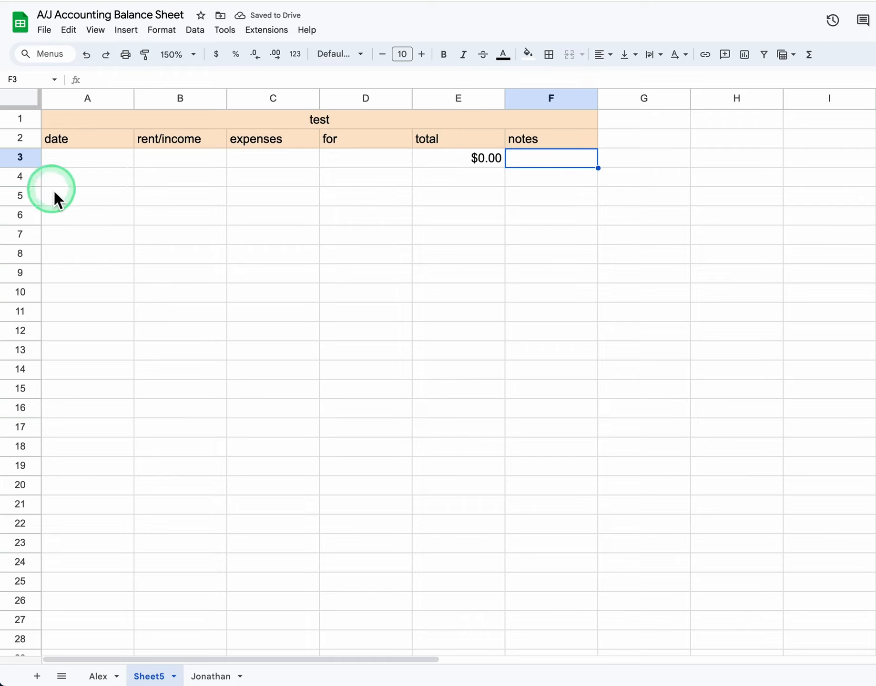
# Enter the dates 1/1/2019, 2/1/2019 and 3/1/2019 in cells A4 through A6
pyautogui.click(69, 180)
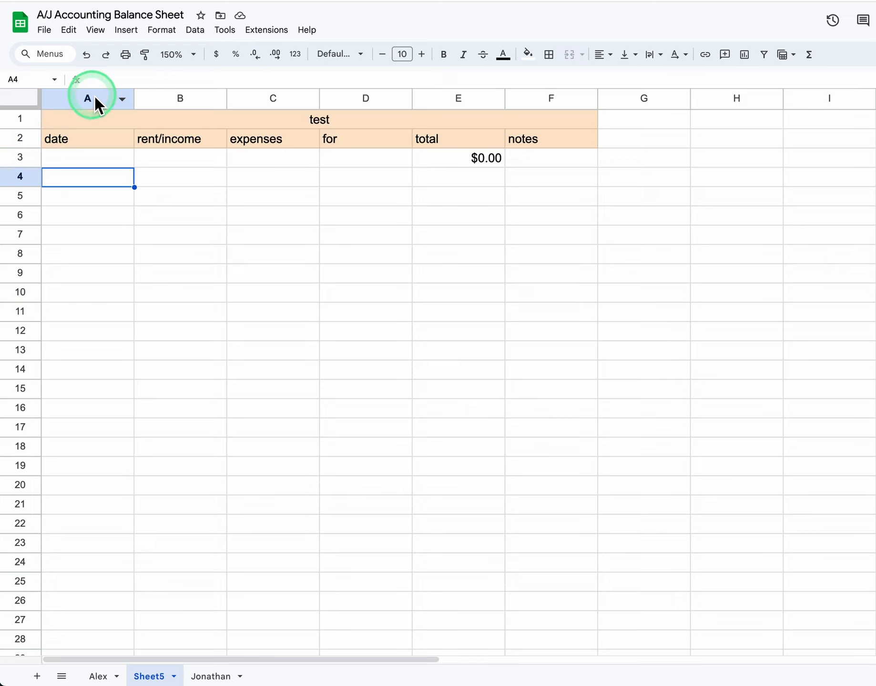
pyautogui.click(103, 182)
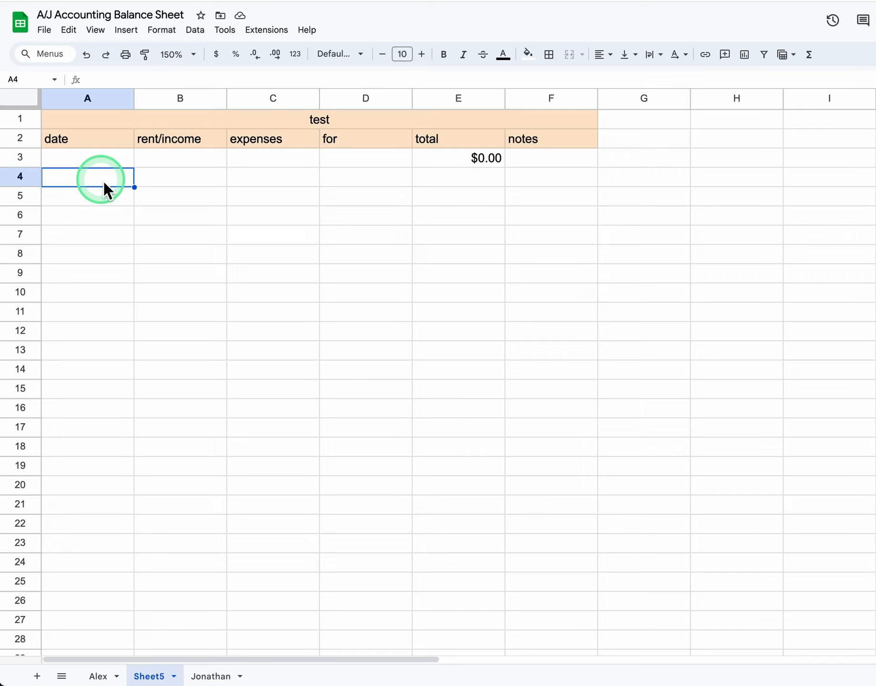
pyautogui.write('1/1')
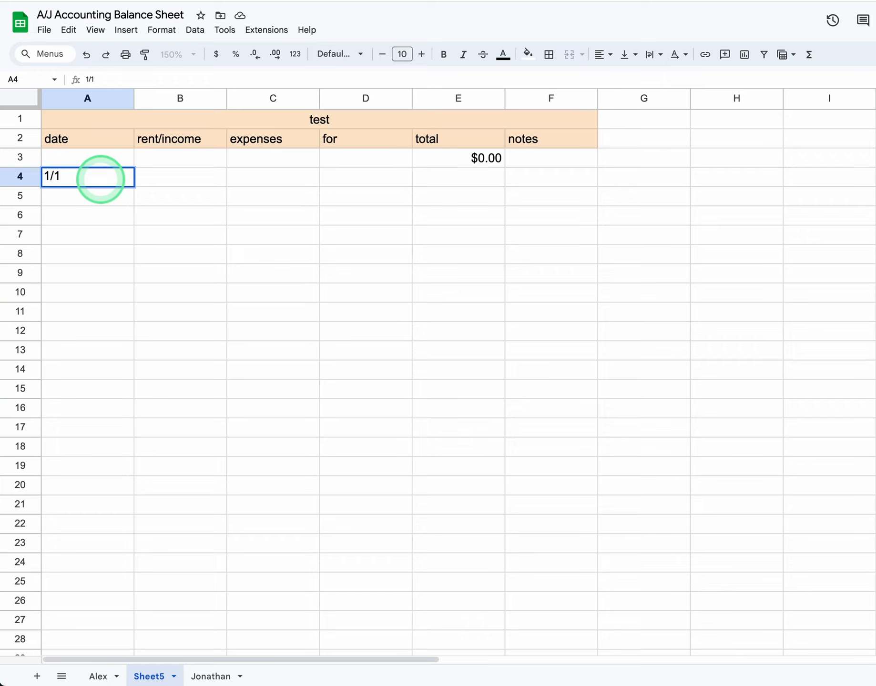
pyautogui.write('/19')
pyautogui.click(107, 200)
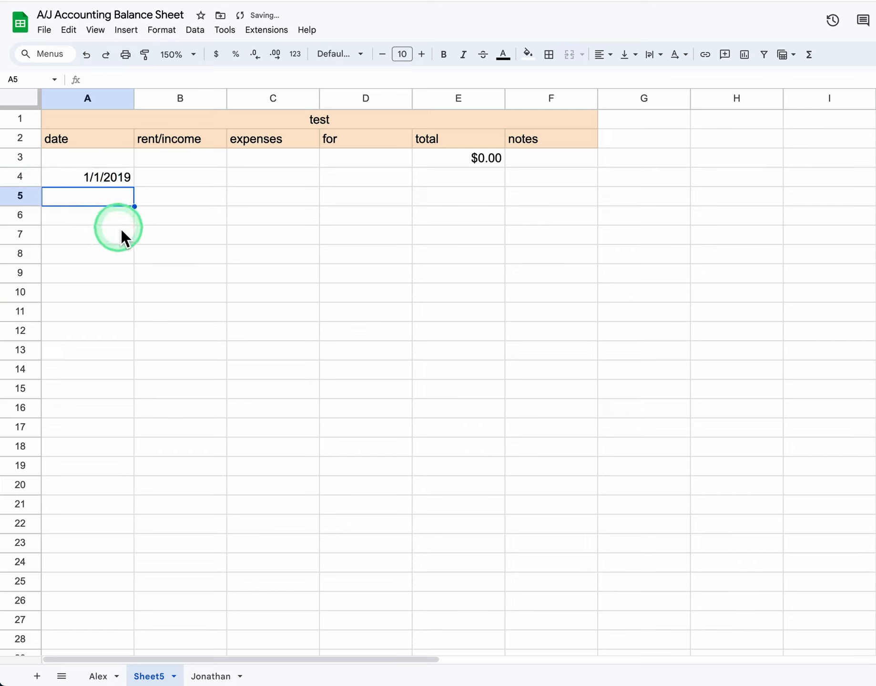
pyautogui.write('2/1')
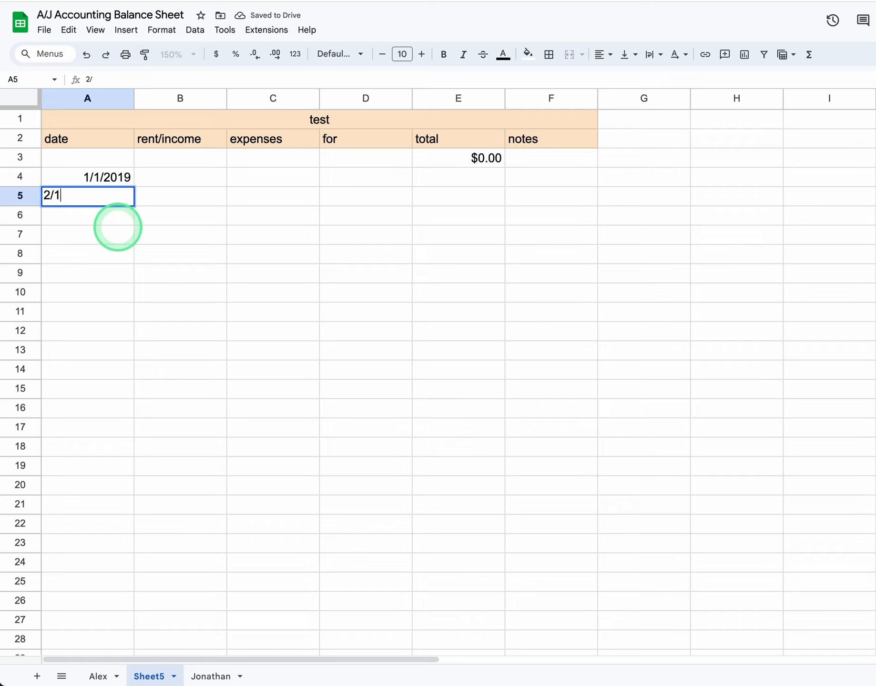
pyautogui.write('/2019')
pyautogui.press('Return')
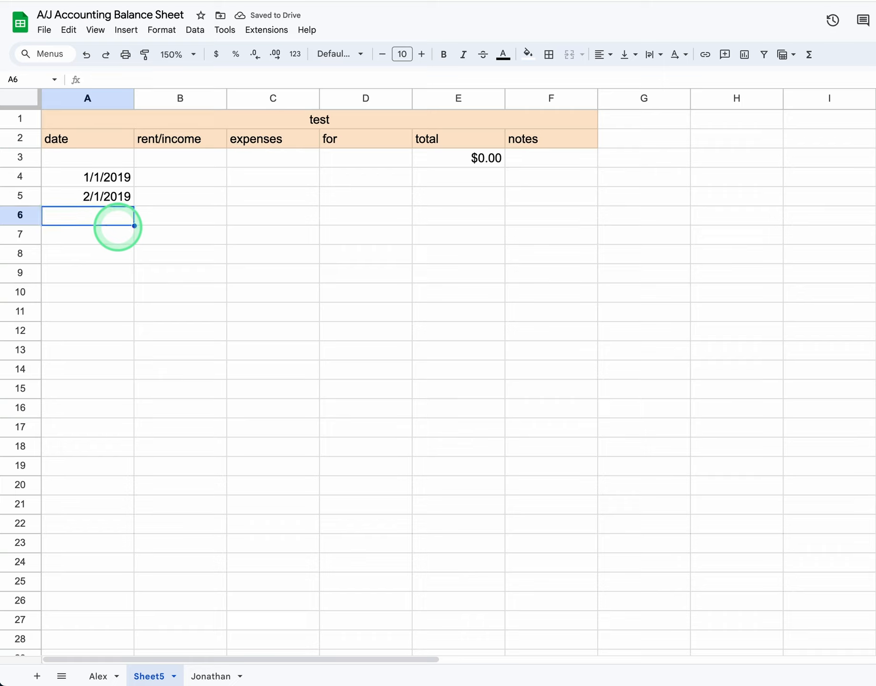
pyautogui.write('3/1/2019')
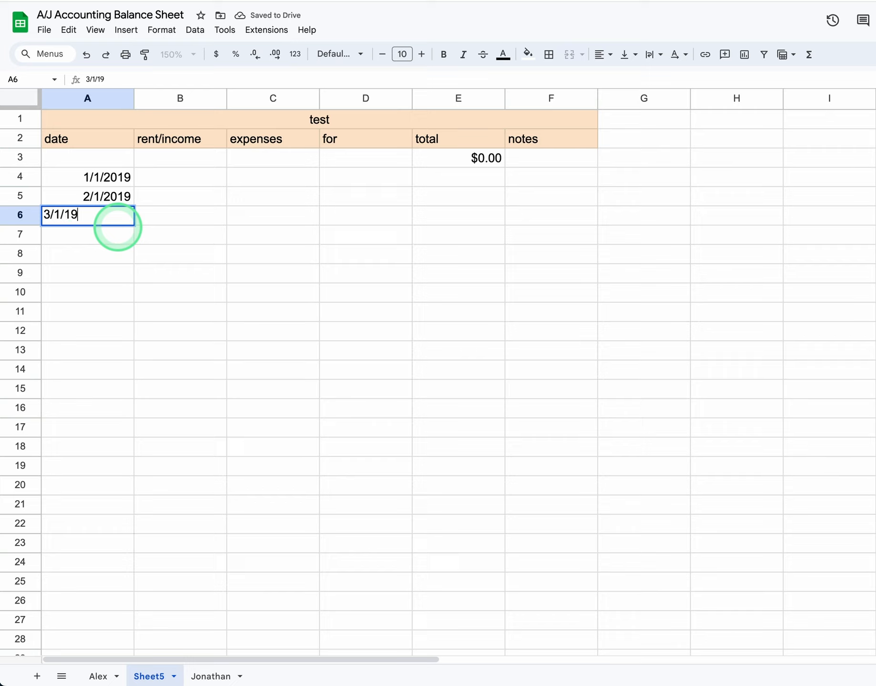
pyautogui.press('Return')
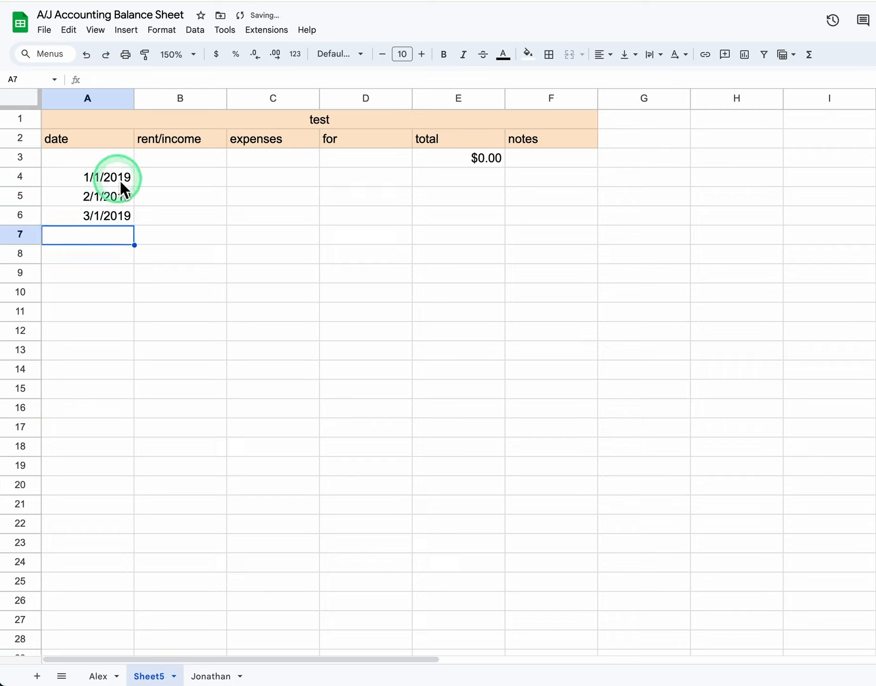
# Extend the monthly date series from A4:A6 down column A to 11/1/2023 in row 62
pyautogui.click(119, 180)
pyautogui.keyDown('shift'); pyautogui.click(126, 221); pyautogui.keyUp('shift')
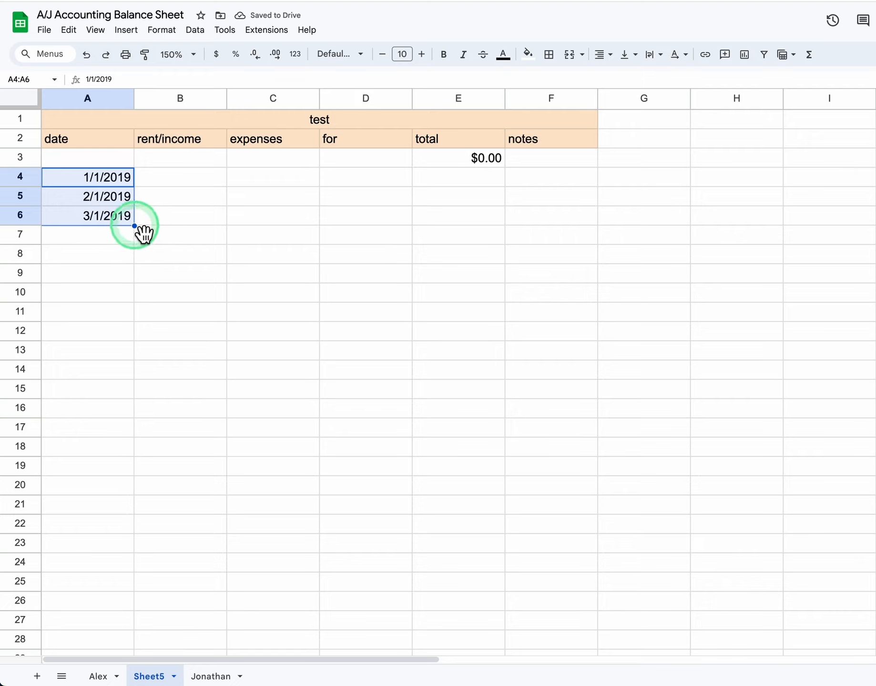
pyautogui.moveTo(135, 227); pyautogui.dragTo(121, 651)
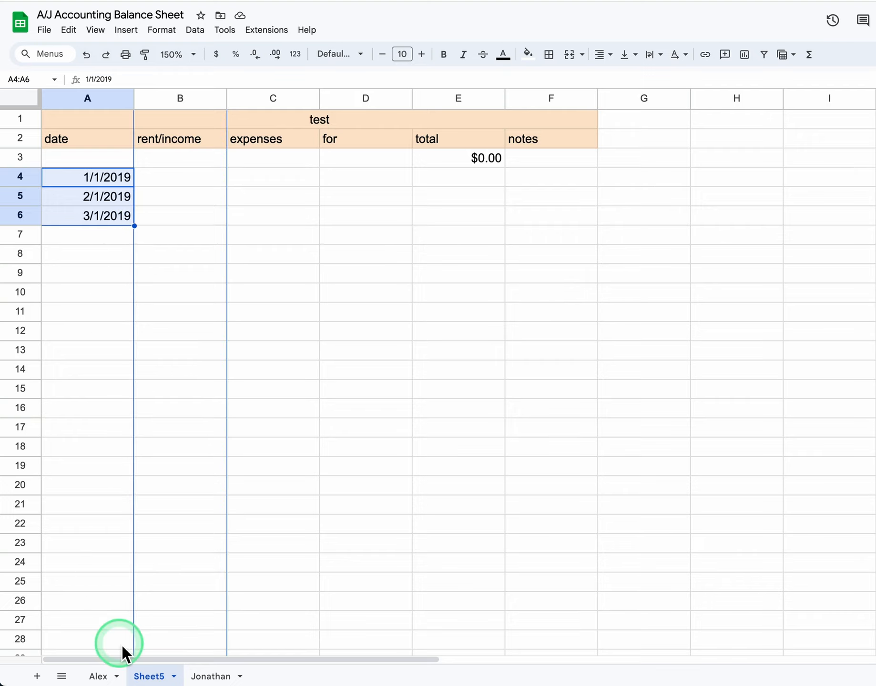
pyautogui.moveTo(138, 231); pyautogui.dragTo(122, 609)
pyautogui.scroll(-8, 154, 592)
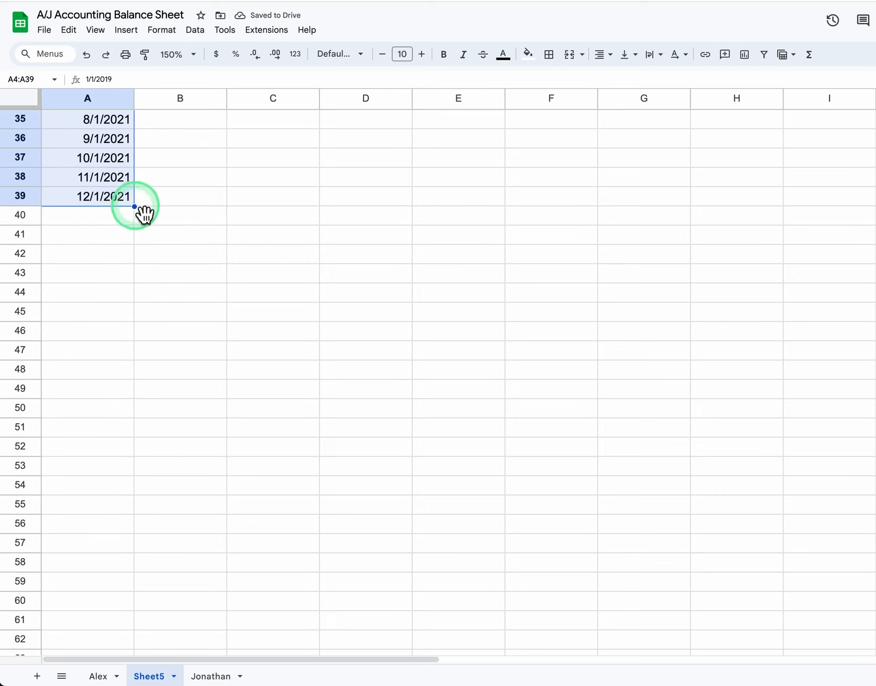
pyautogui.moveTo(136, 208); pyautogui.dragTo(118, 452)
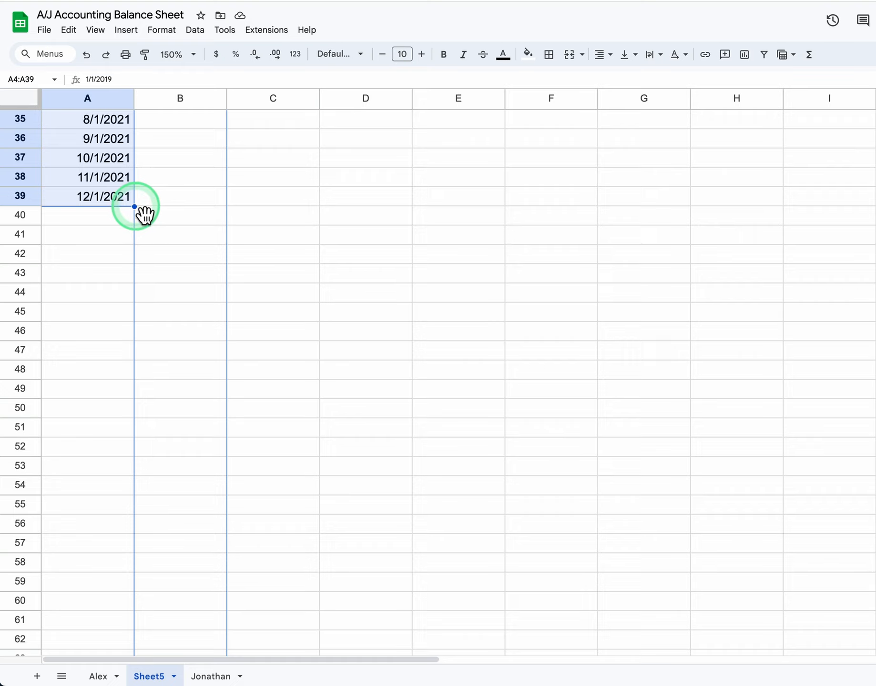
pyautogui.moveTo(137, 209); pyautogui.dragTo(122, 649)
pyautogui.scroll(-1, 266, 455)
pyautogui.scroll(-3, 266, 455)
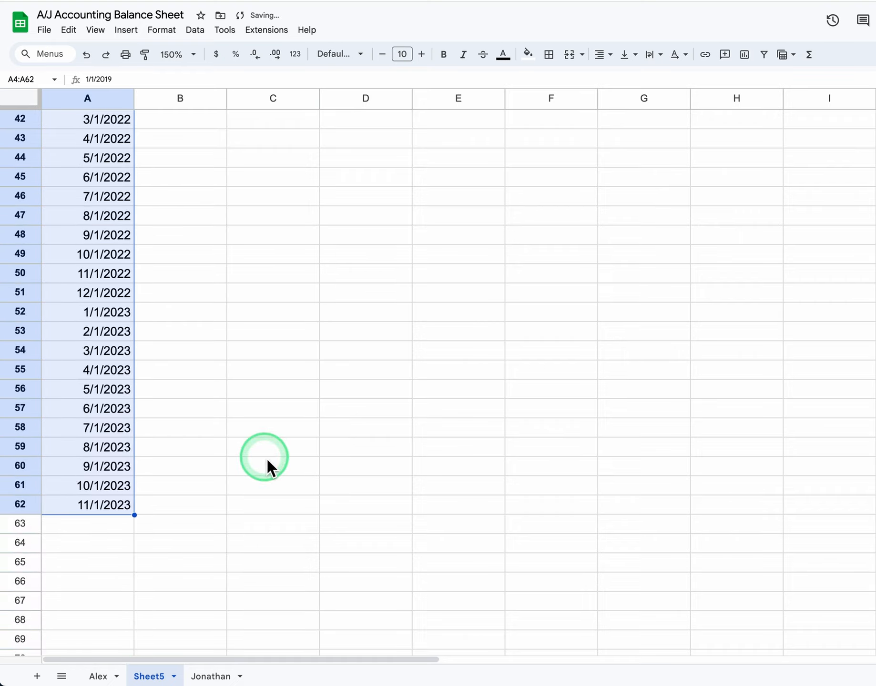
pyautogui.moveTo(136, 496); pyautogui.dragTo(120, 512)
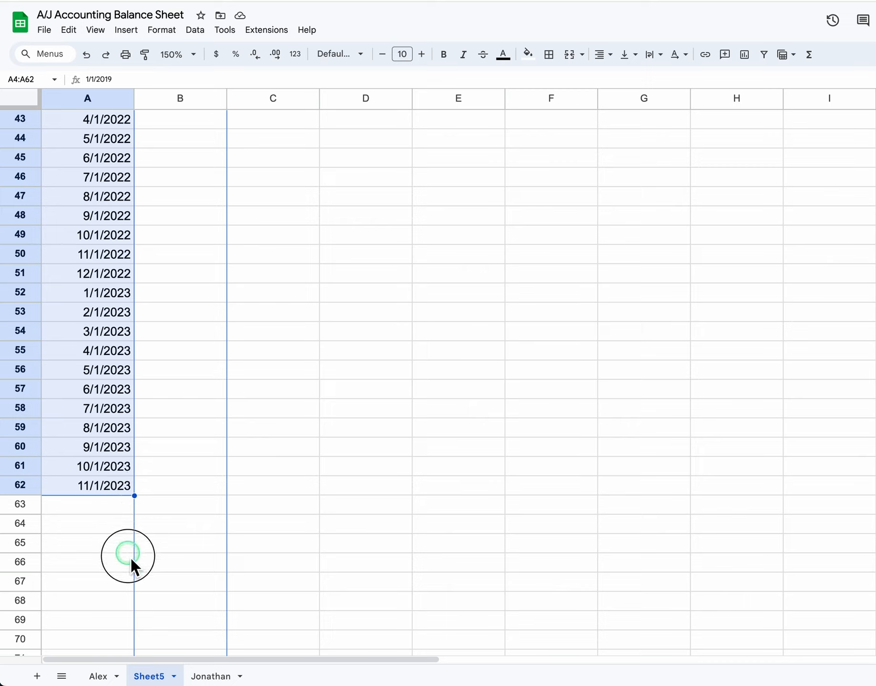
# Enter 500 as the rent/income amount in cell B4, beside the 1/1/2019 date
pyautogui.scroll(4, 290, 330)
pyautogui.scroll(10, 291, 342)
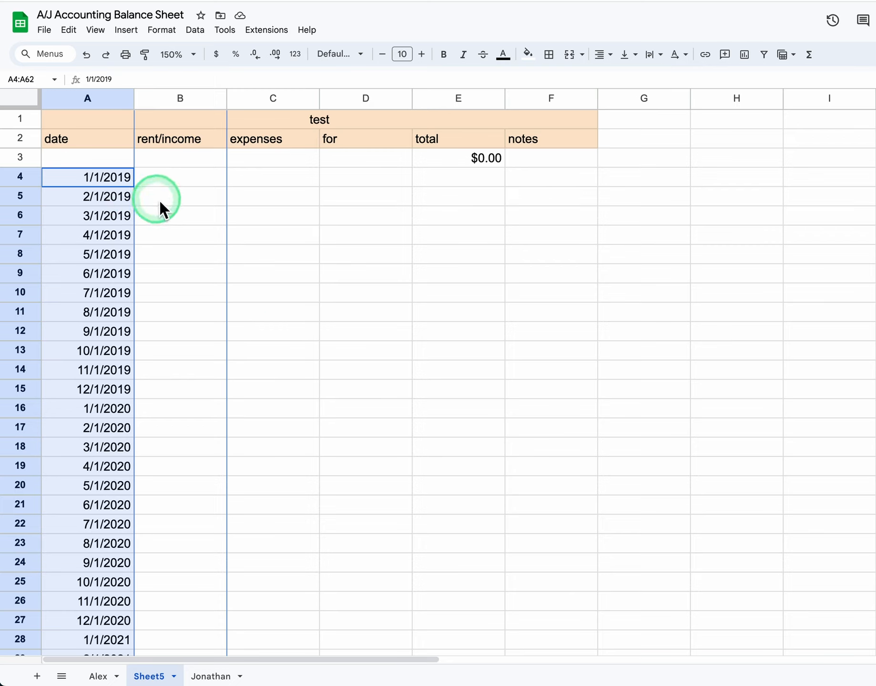
pyautogui.click(199, 183)
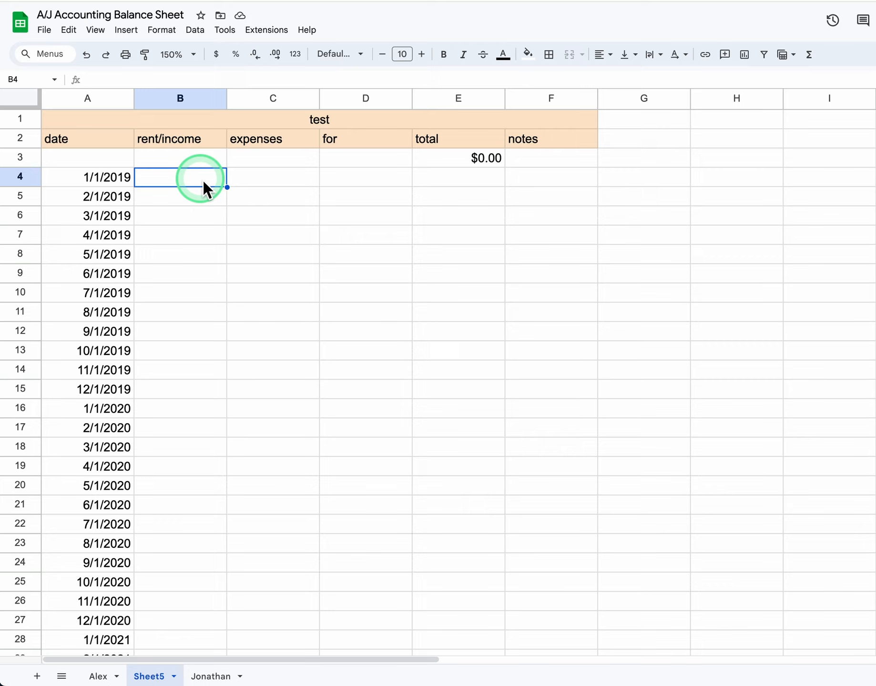
pyautogui.write('500')
pyautogui.press('Return')
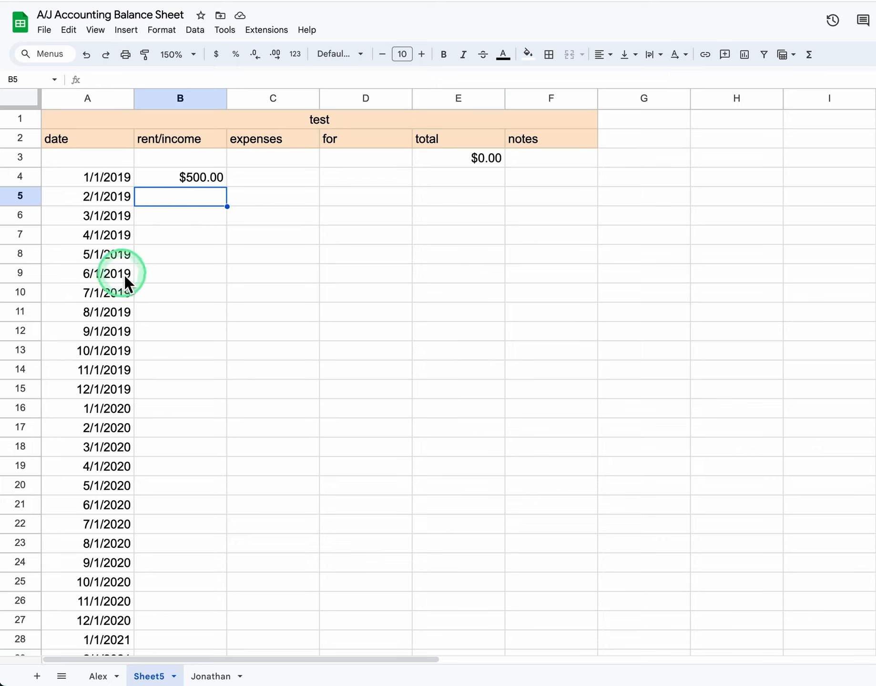
# Fill the 500 rent/income amount from B4 down column B to row 62, alongside the last date
pyautogui.click(204, 180)
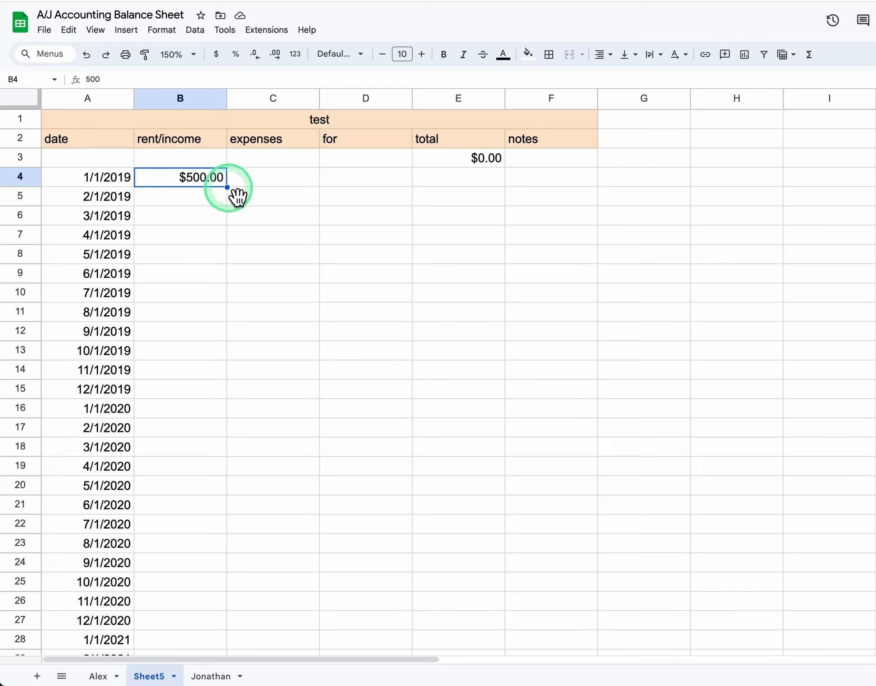
pyautogui.moveTo(234, 193); pyautogui.dragTo(210, 388)
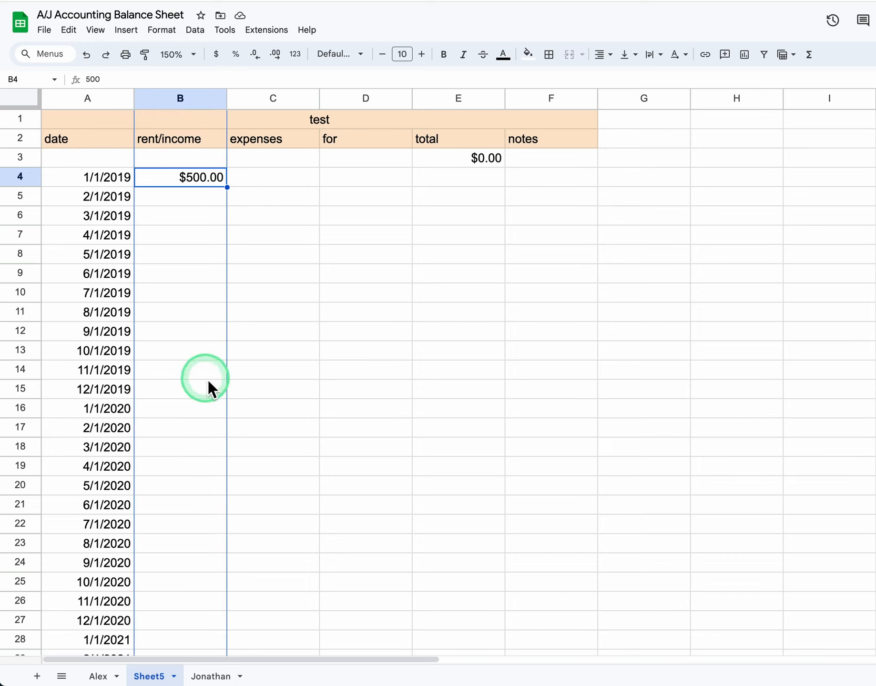
pyautogui.moveTo(226, 204); pyautogui.dragTo(221, 316)
pyautogui.click(220, 181)
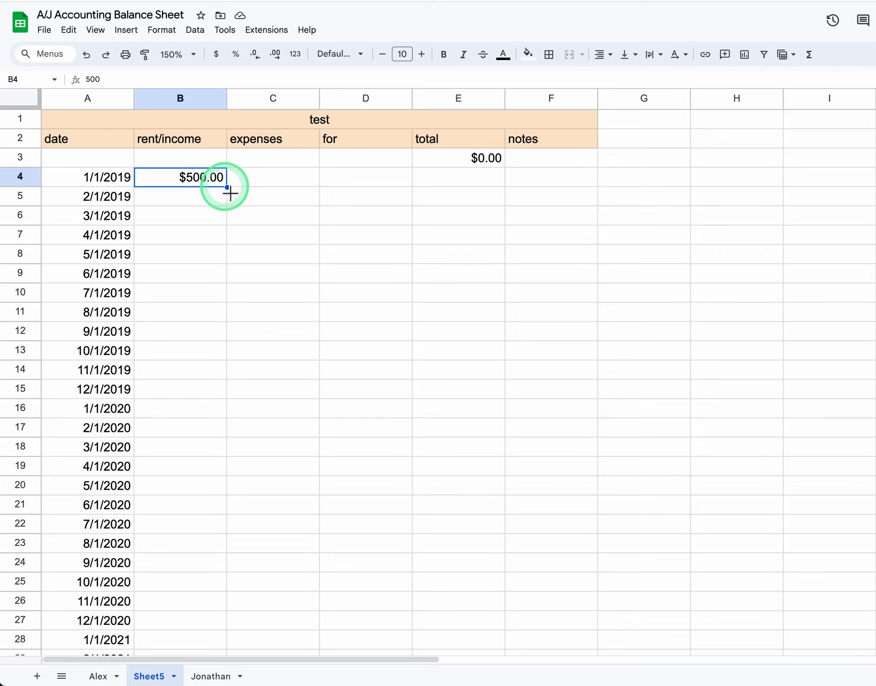
pyautogui.moveTo(230, 193); pyautogui.dragTo(192, 561)
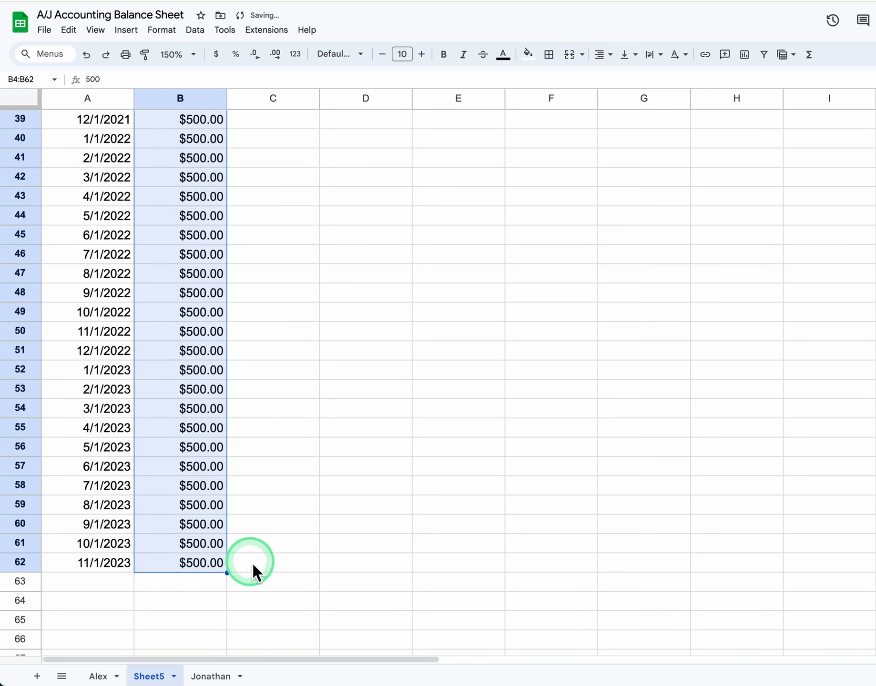
# Enter the running total formula =SUM(E3+B4-C4) in cell E4, adding income and subtracting expenses
pyautogui.scroll(15, 252, 562)
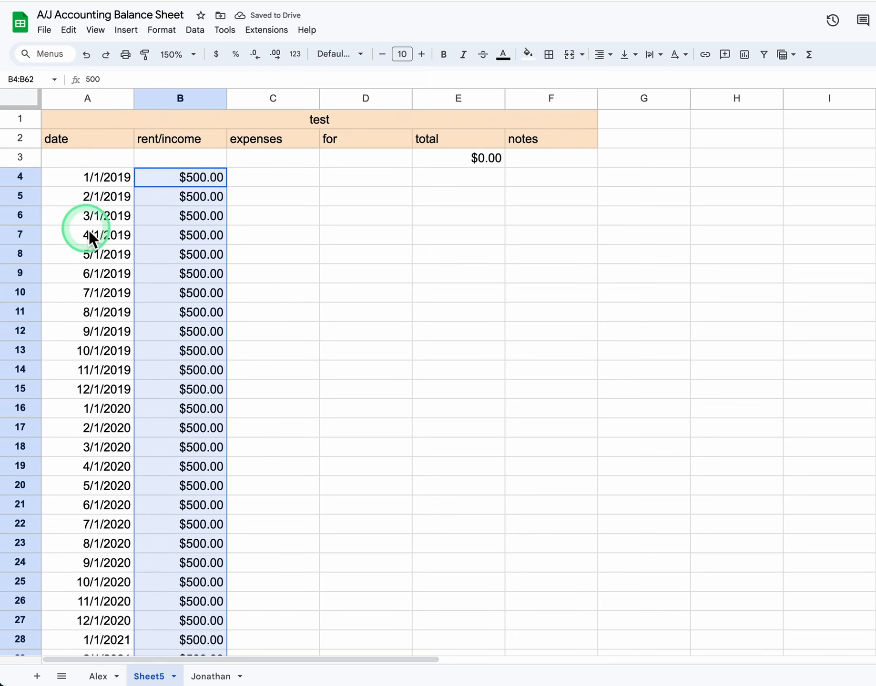
pyautogui.click(482, 181)
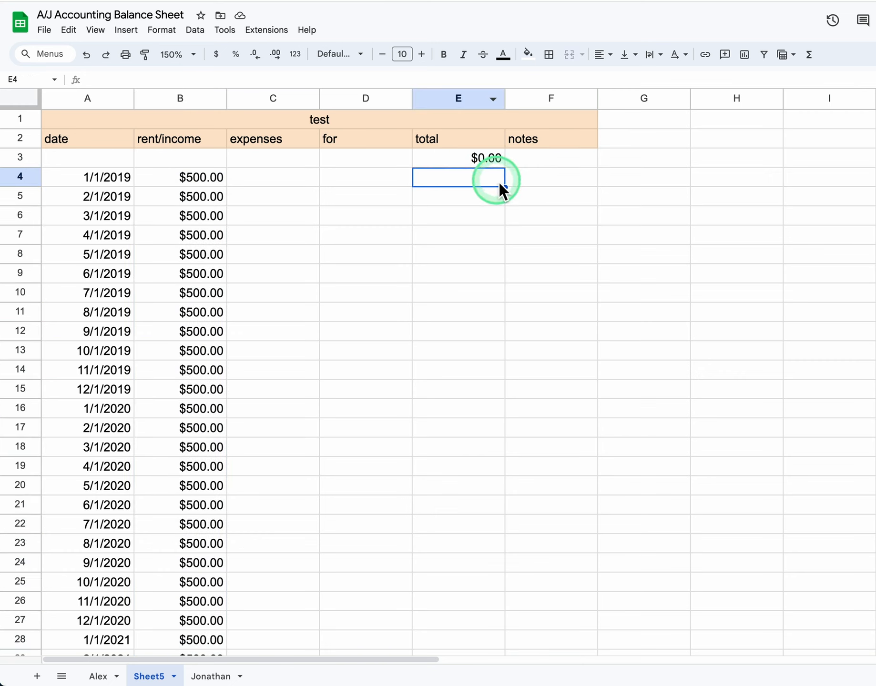
pyautogui.click(819, 62)
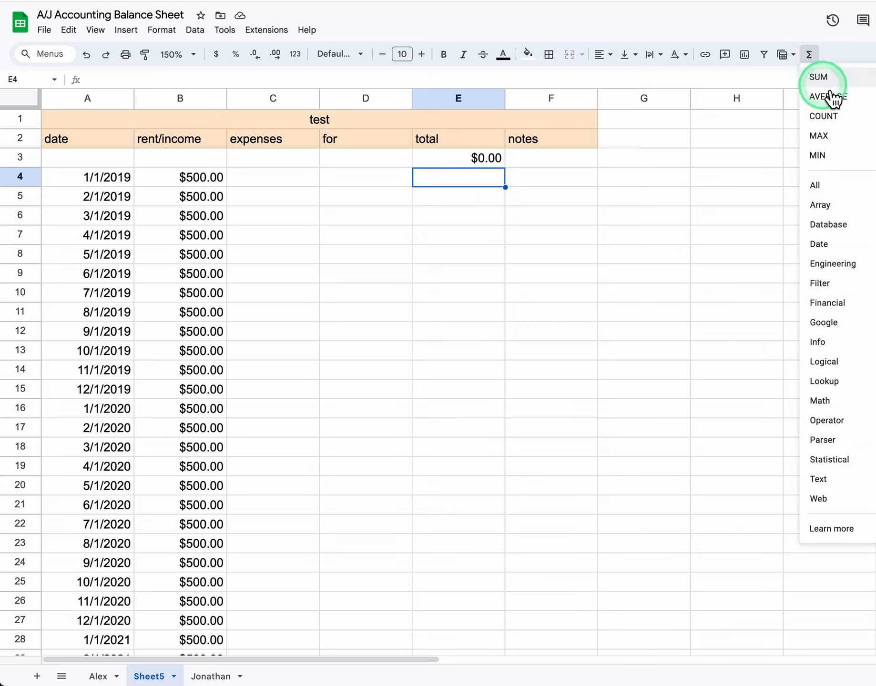
pyautogui.click(828, 78)
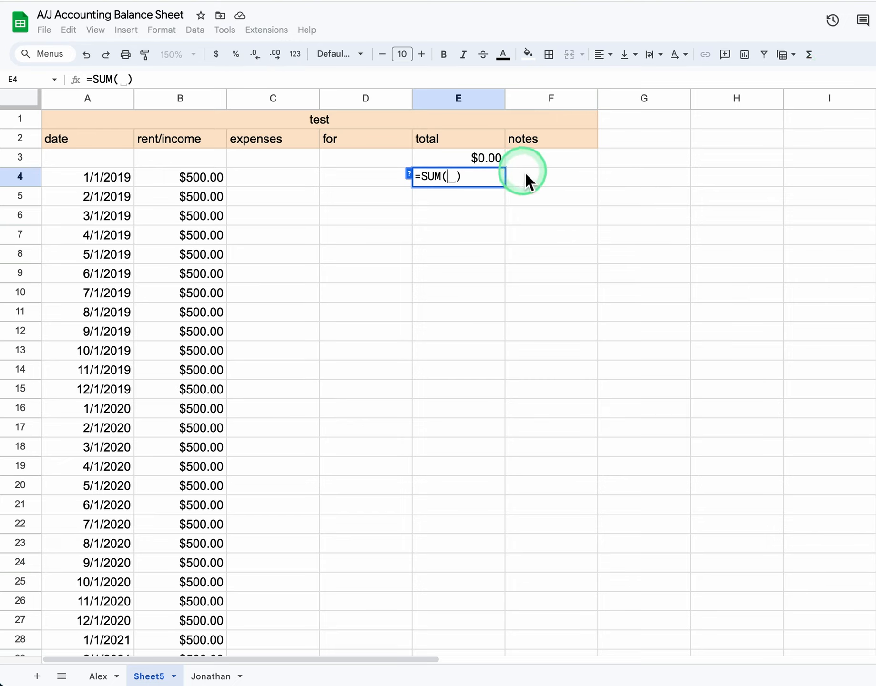
pyautogui.click(488, 162)
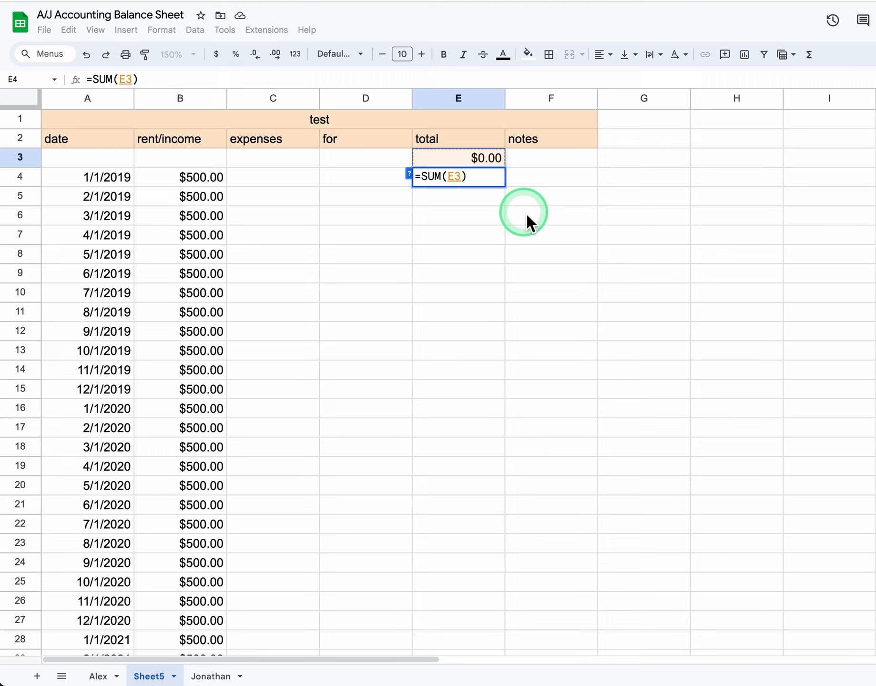
pyautogui.write('+')
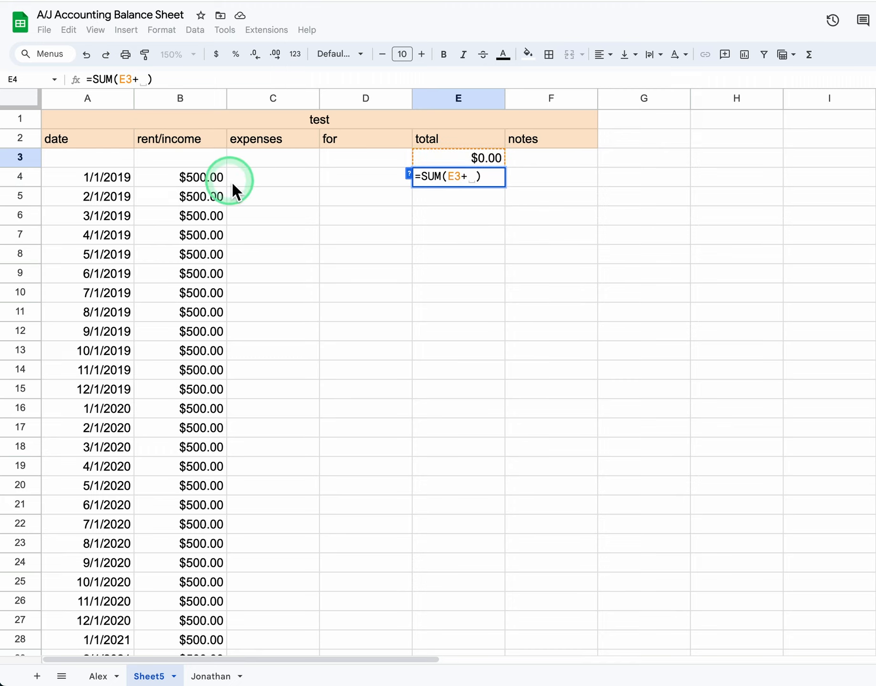
pyautogui.click(200, 180)
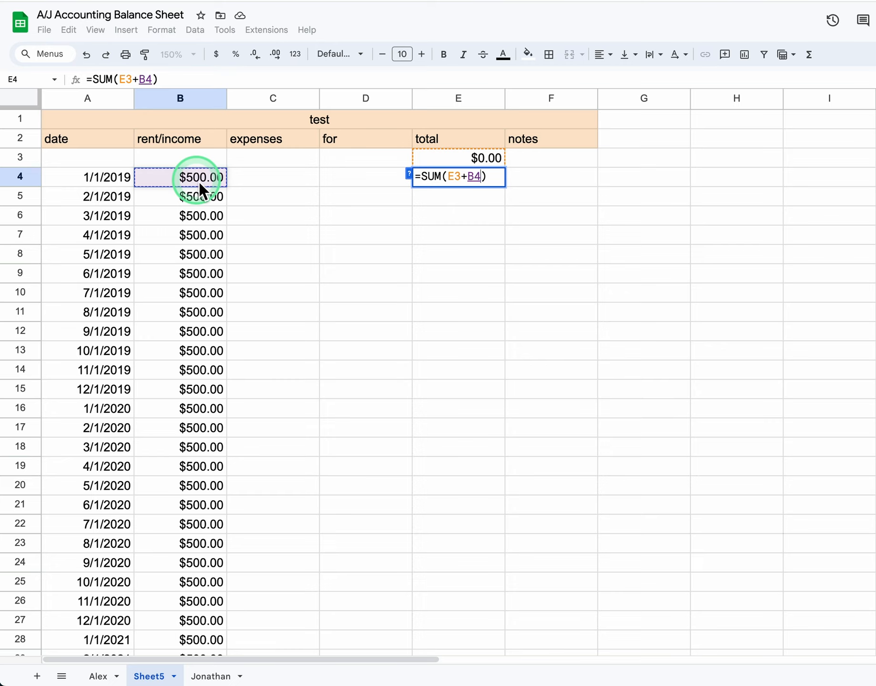
pyautogui.write('-')
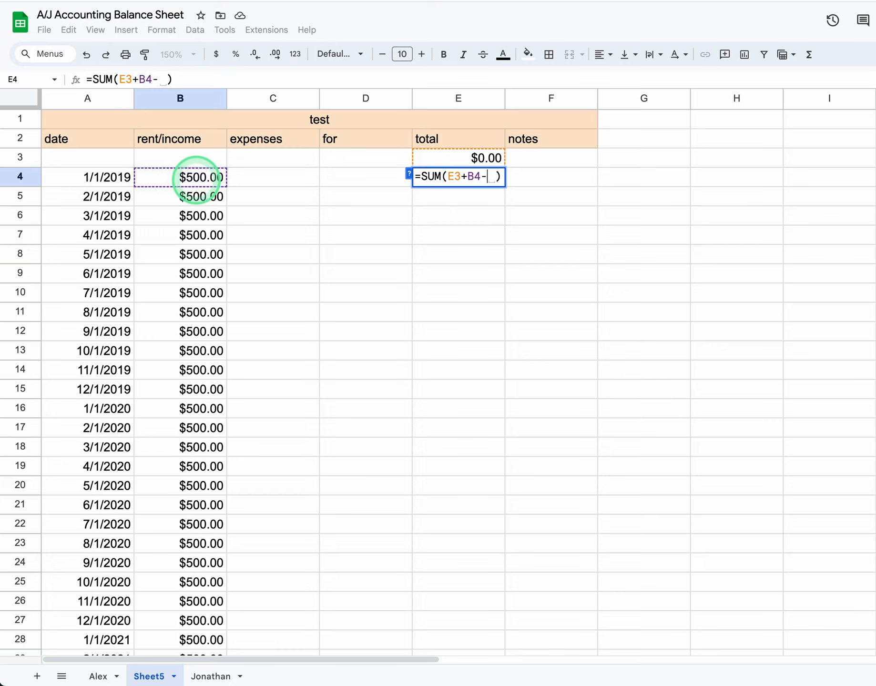
pyautogui.click(283, 177)
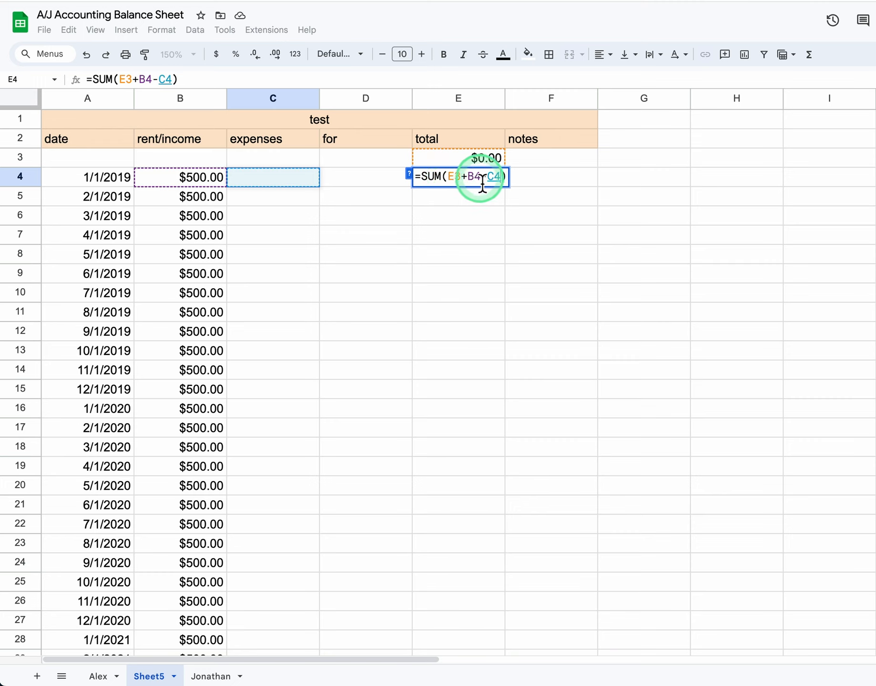
pyautogui.press('Return')
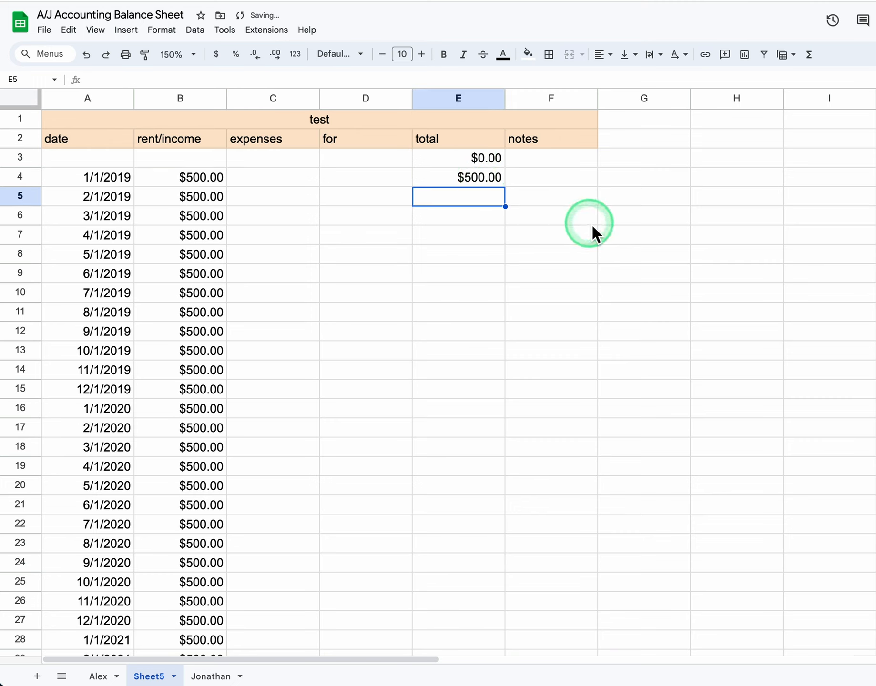
# Copy the running total formula from E4 down through cell E6 only
pyautogui.click(478, 177)
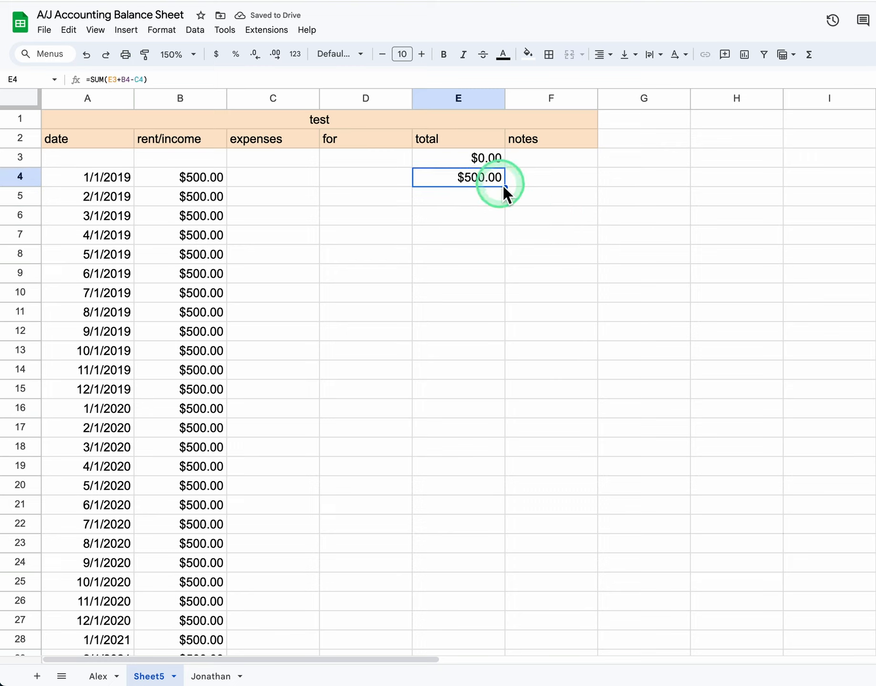
pyautogui.moveTo(510, 194); pyautogui.dragTo(500, 547)
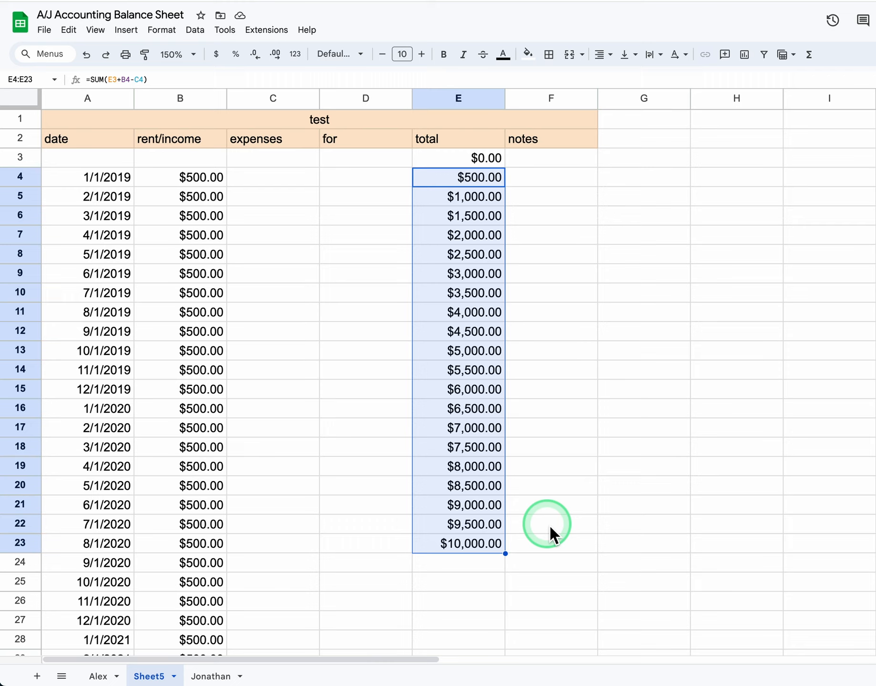
pyautogui.hotkey('ctrl', 'z')
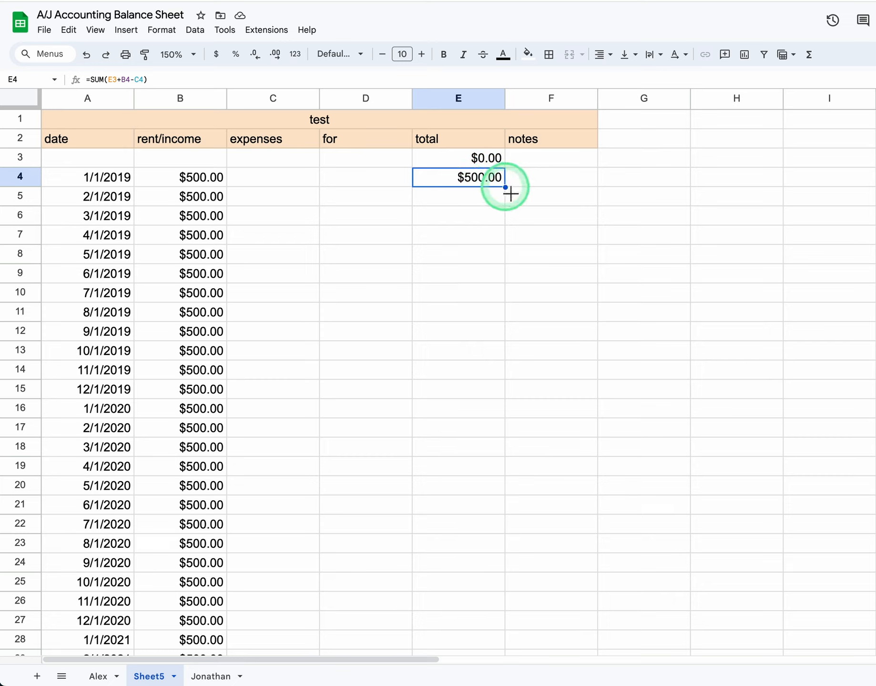
pyautogui.moveTo(510, 193); pyautogui.dragTo(509, 226)
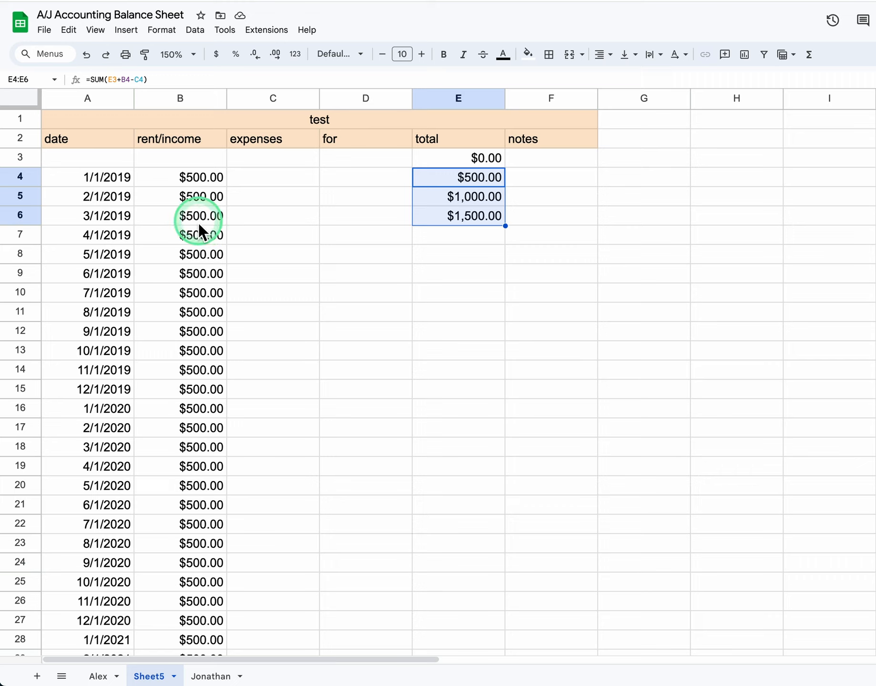
# Insert one blank row below row 6, the 3/1/2019 entry
pyautogui.click(24, 217)
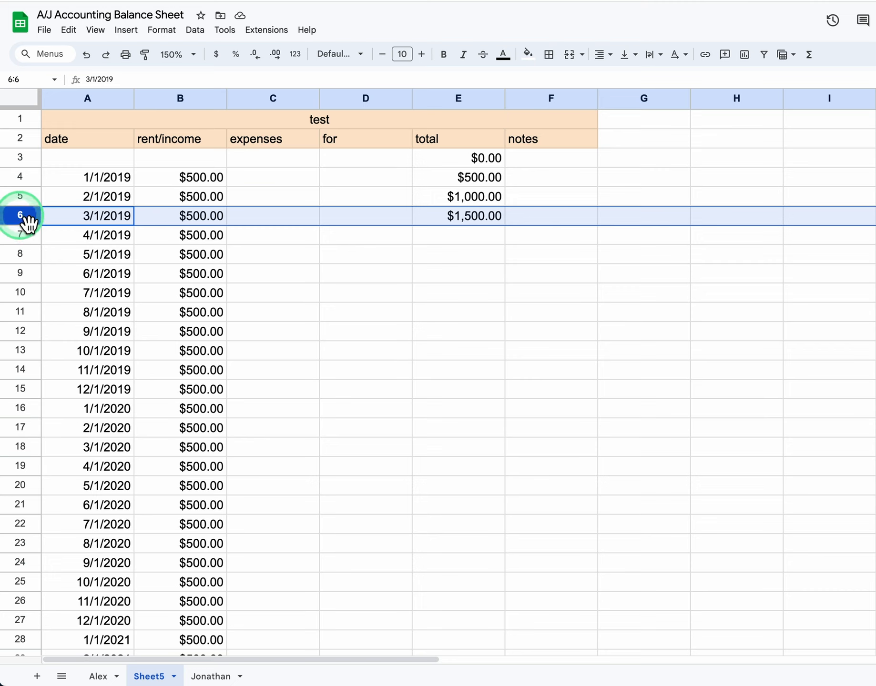
pyautogui.rightClick(26, 222)
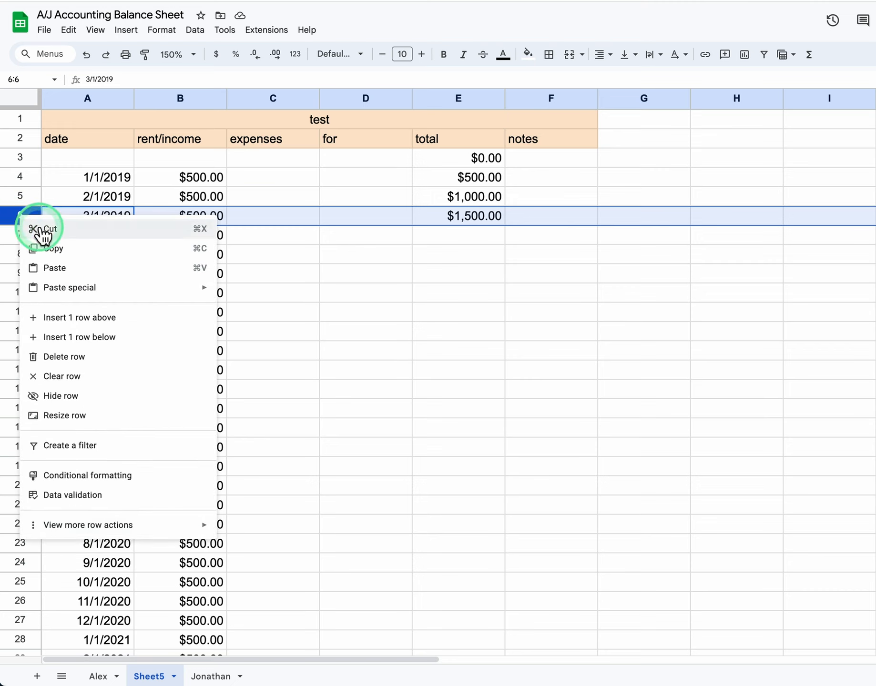
pyautogui.click(17, 222)
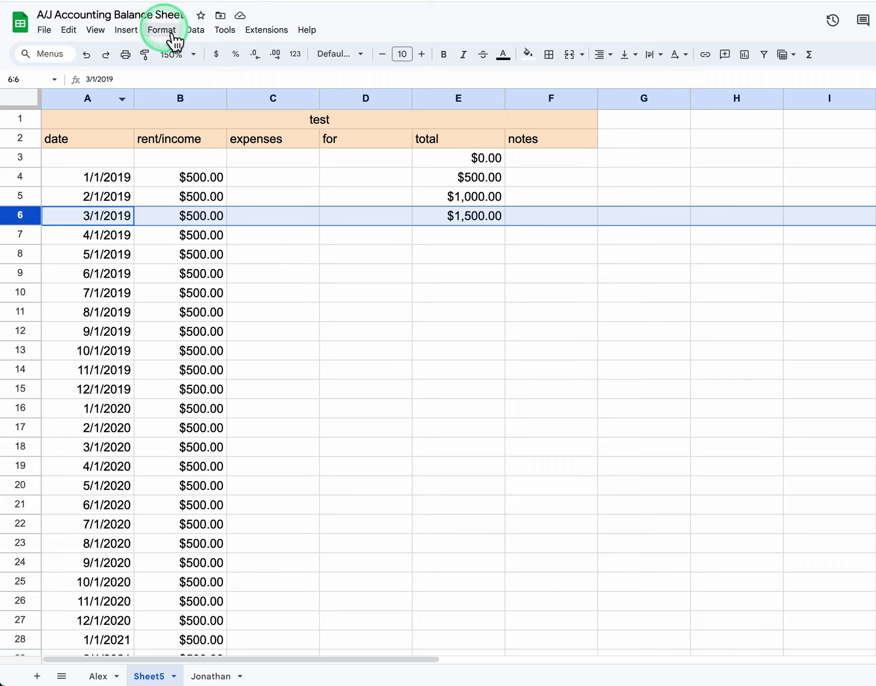
pyautogui.click(126, 30)
pyautogui.click(145, 71)
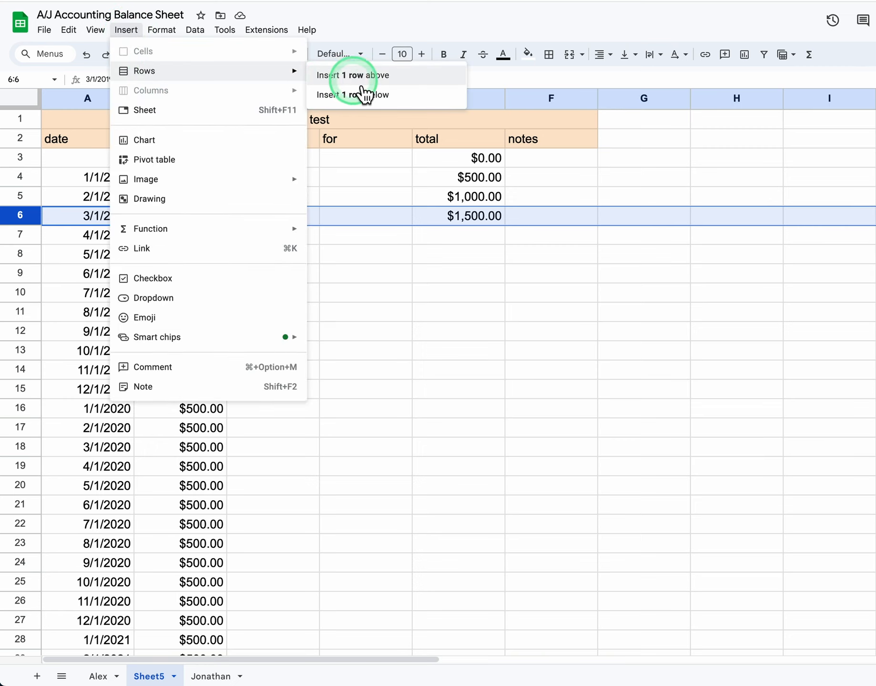
pyautogui.click(383, 103)
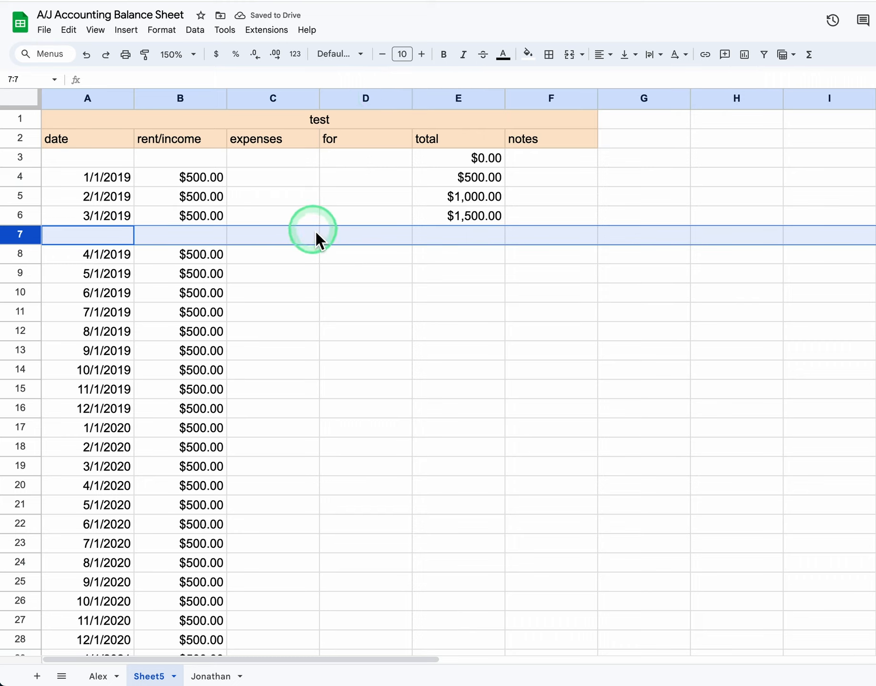
# Fill in the new row 7 with date 3/10/19, an expense of 200 and "tires" as what it was for
pyautogui.click(101, 239)
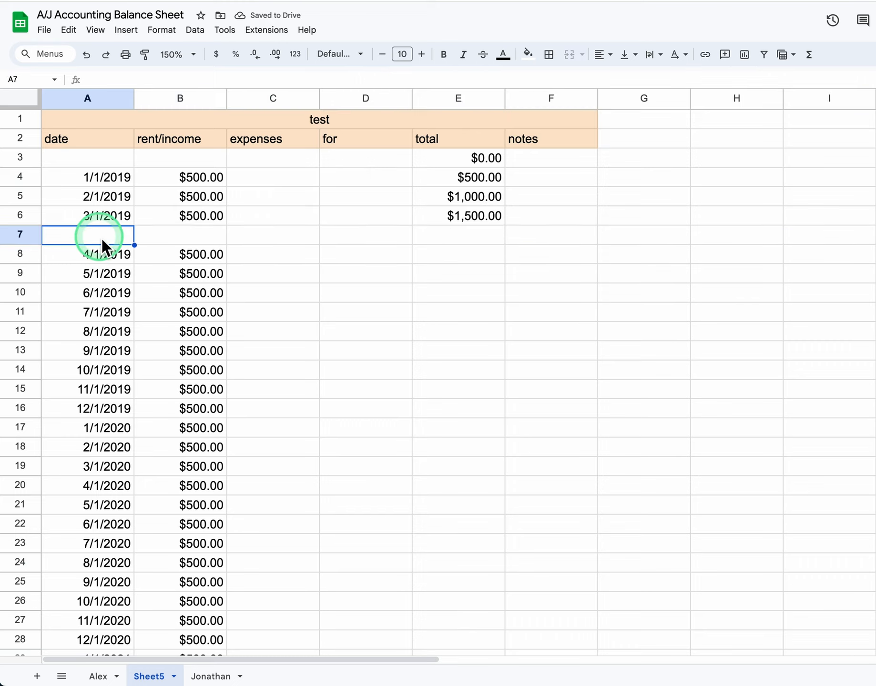
pyautogui.write('3')
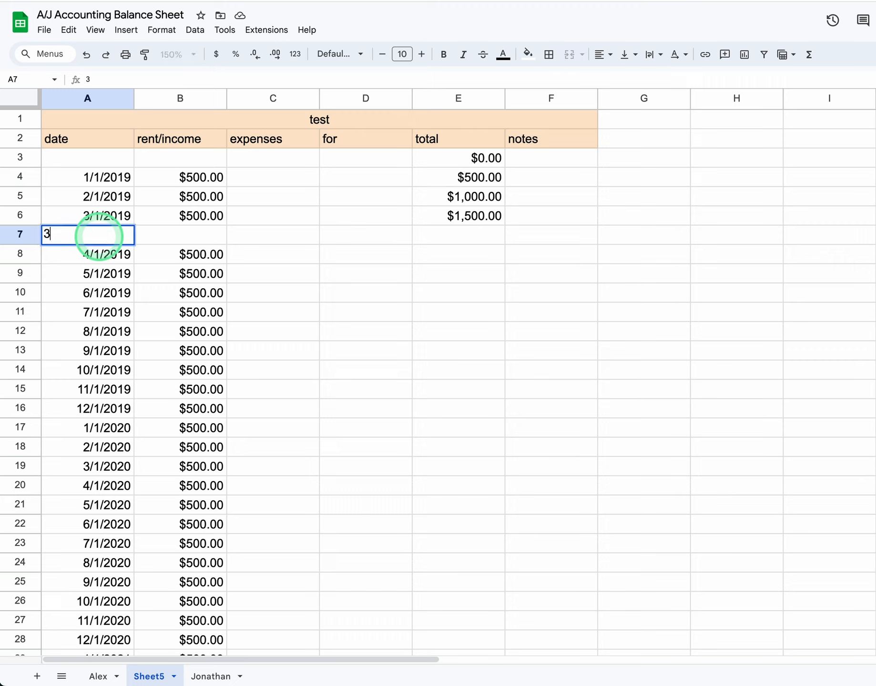
pyautogui.write('/10/19')
pyautogui.press('Tab')
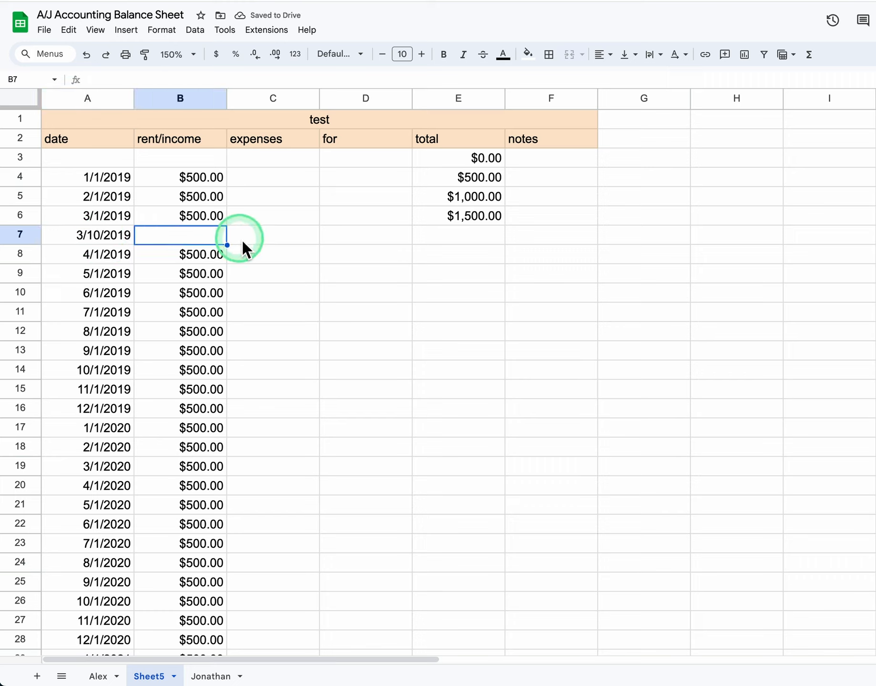
pyautogui.click(266, 244)
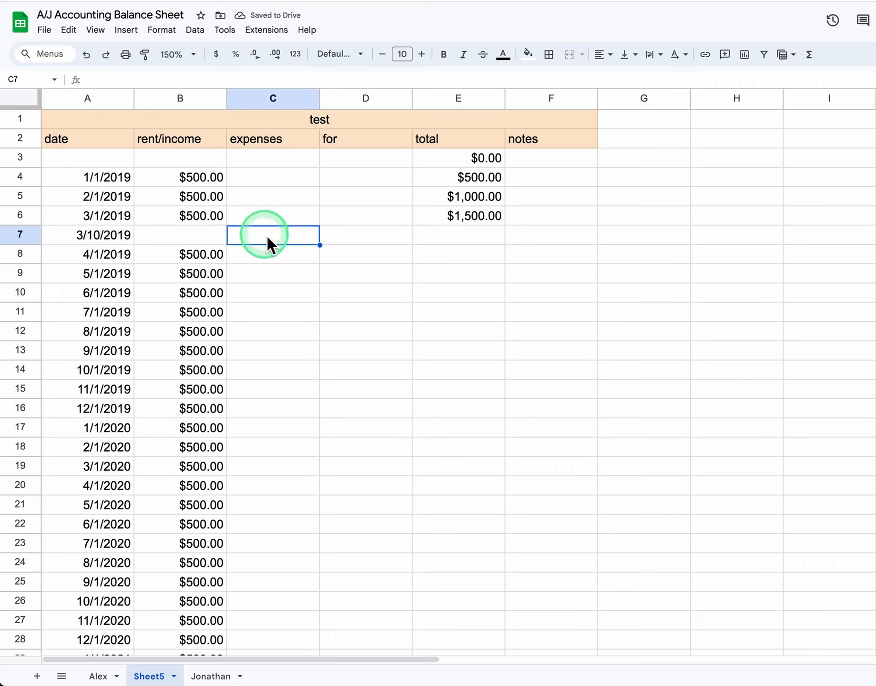
pyautogui.write('200')
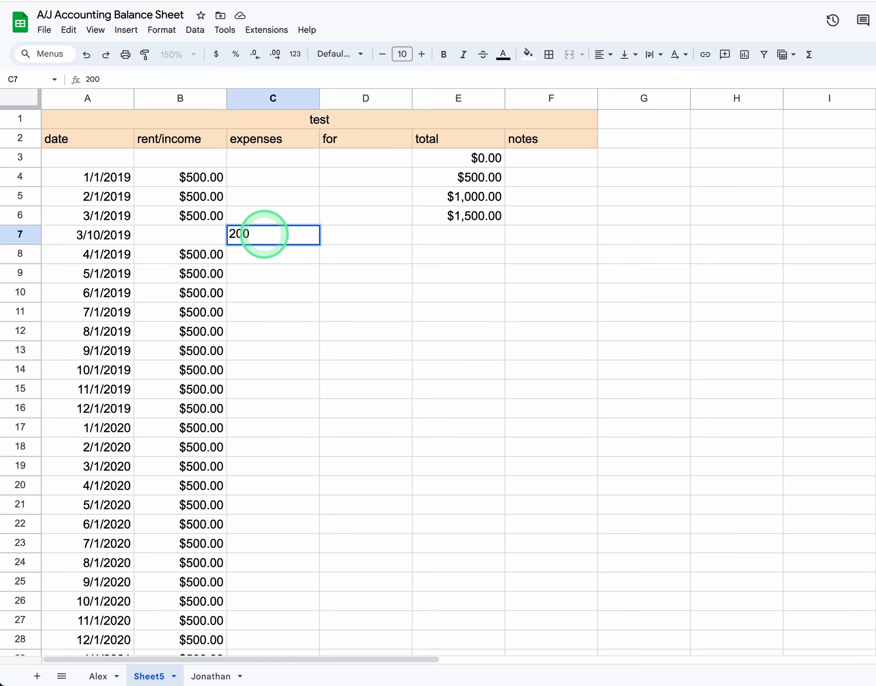
pyautogui.press('Tab')
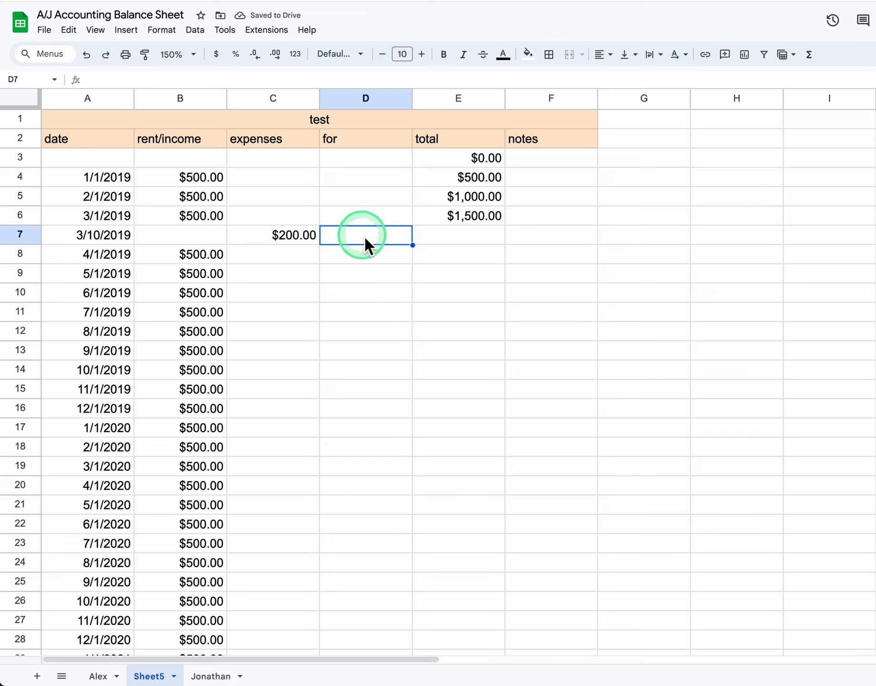
pyautogui.write('tires')
pyautogui.press('Tab')
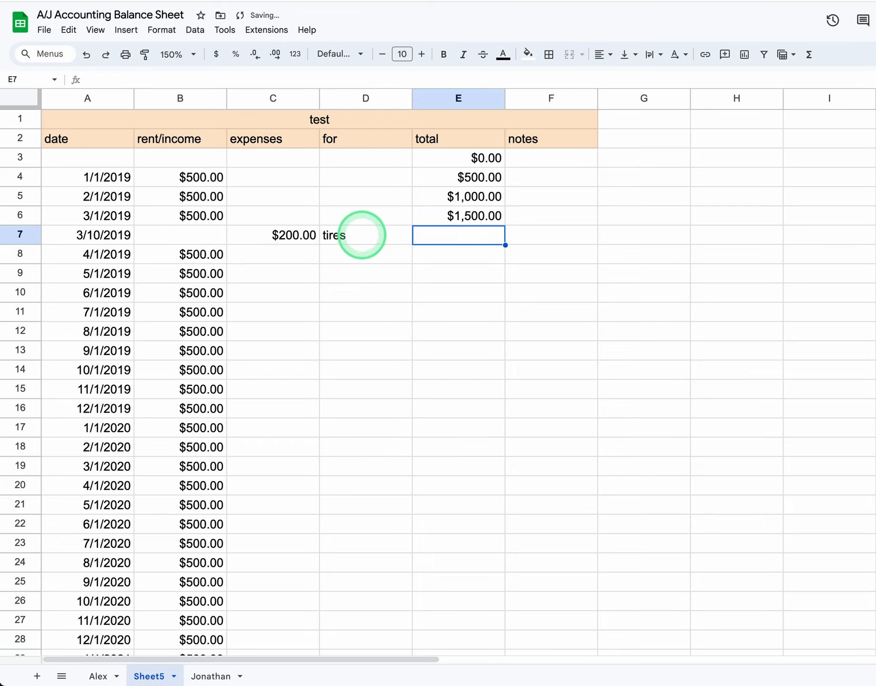
# Copy the running total formula from E6 down through E14
pyautogui.click(495, 216)
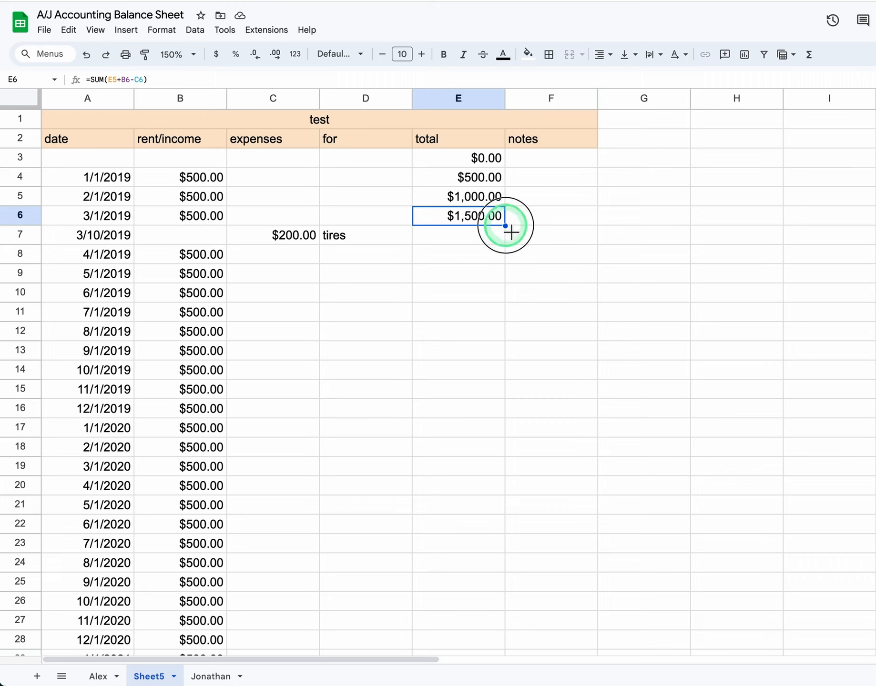
pyautogui.moveTo(511, 232); pyautogui.dragTo(511, 236)
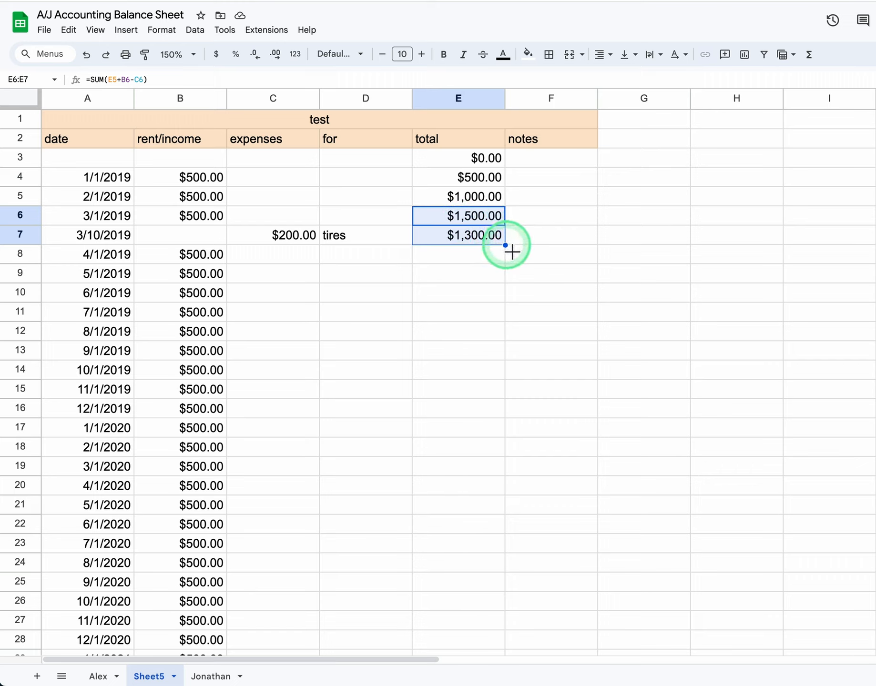
pyautogui.moveTo(510, 248); pyautogui.dragTo(506, 379)
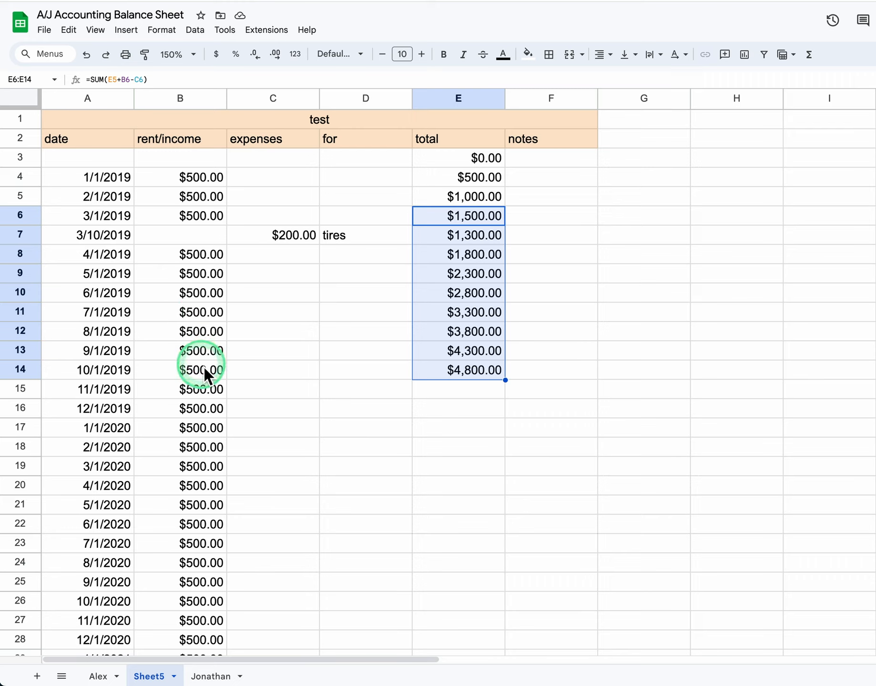
# Set the rent/income amounts in B15, B16 and B17 to 250 each
pyautogui.click(202, 388)
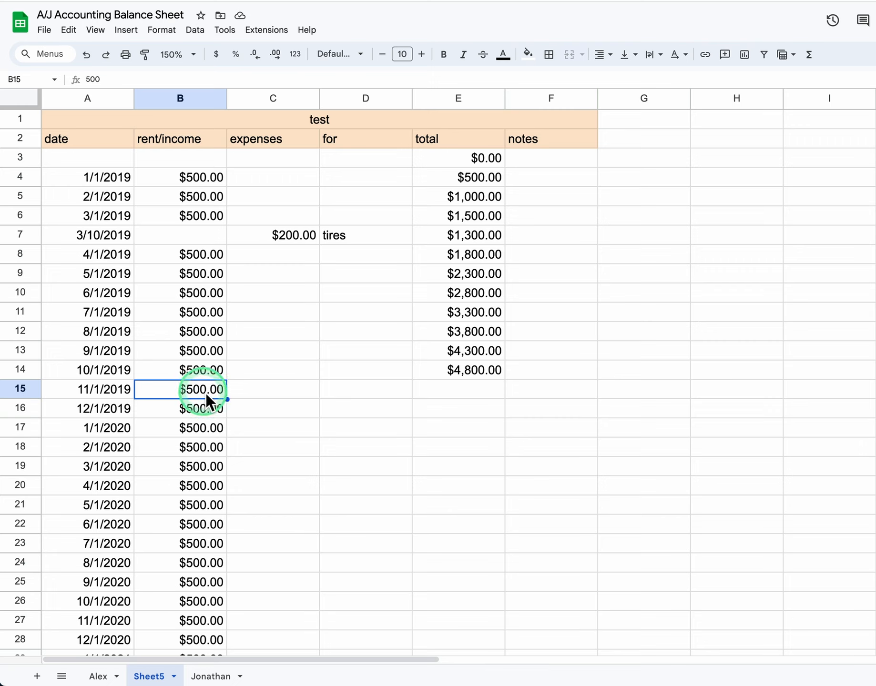
pyautogui.write('250')
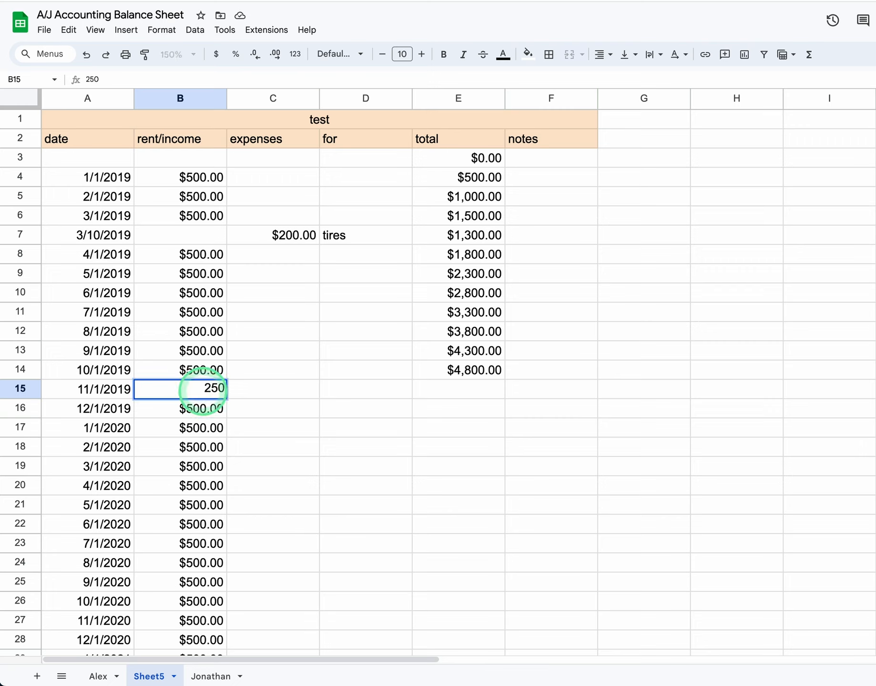
pyautogui.press('Tab')
pyautogui.click(203, 405)
pyautogui.write('2')
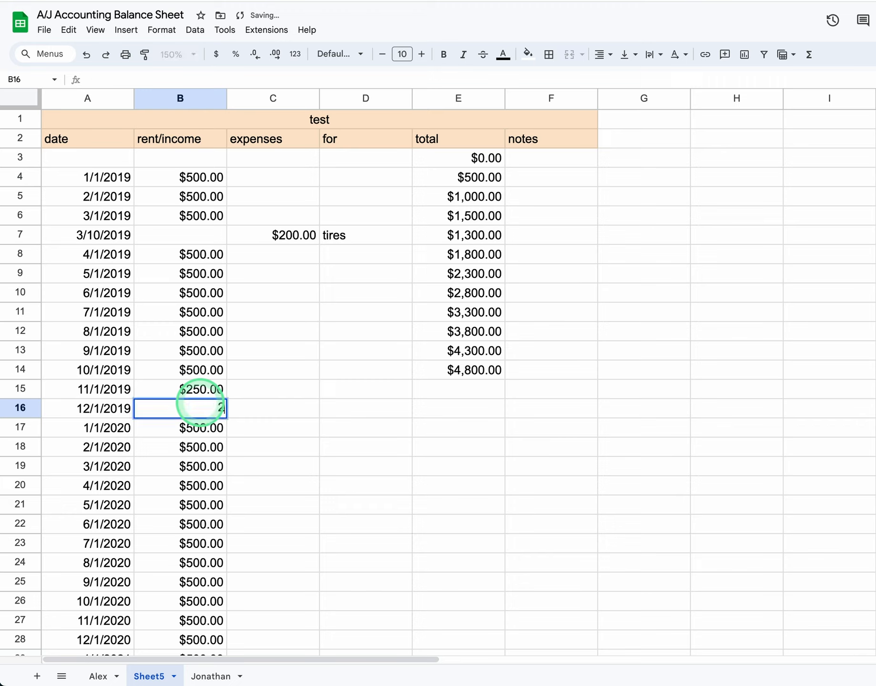
pyautogui.write('50')
pyautogui.press('Return')
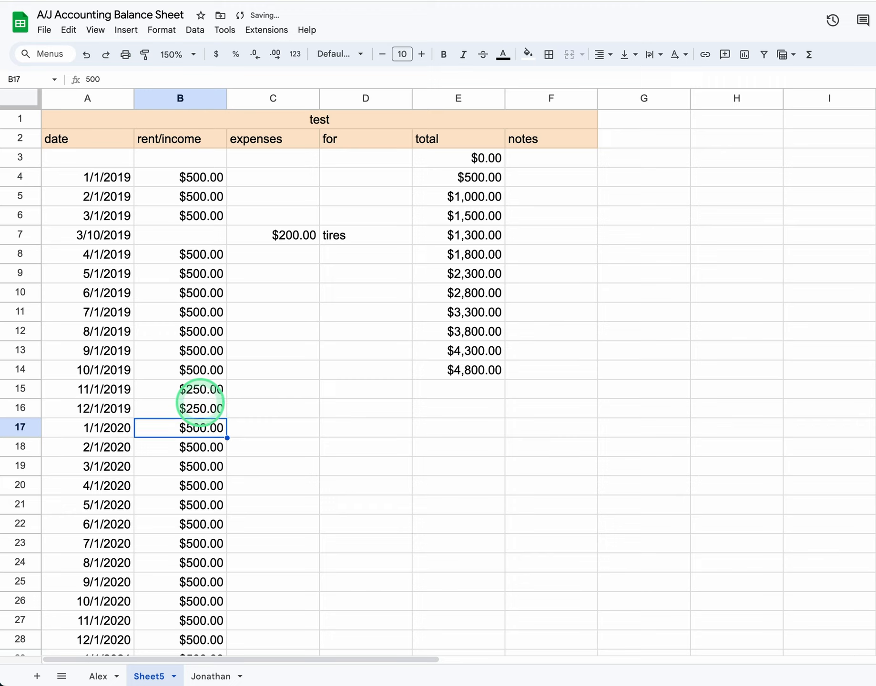
pyautogui.write('250')
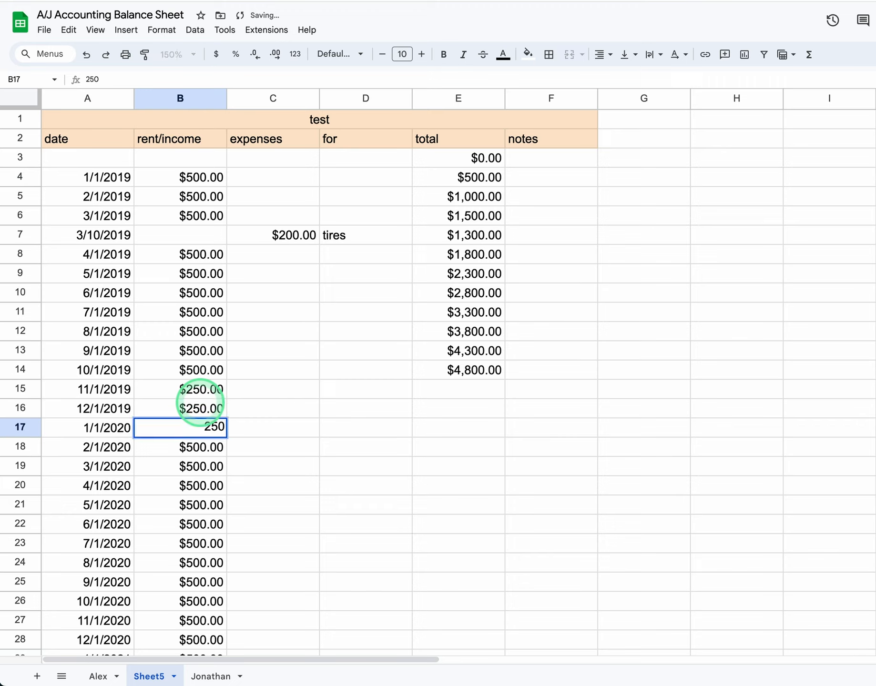
pyautogui.press('Return')
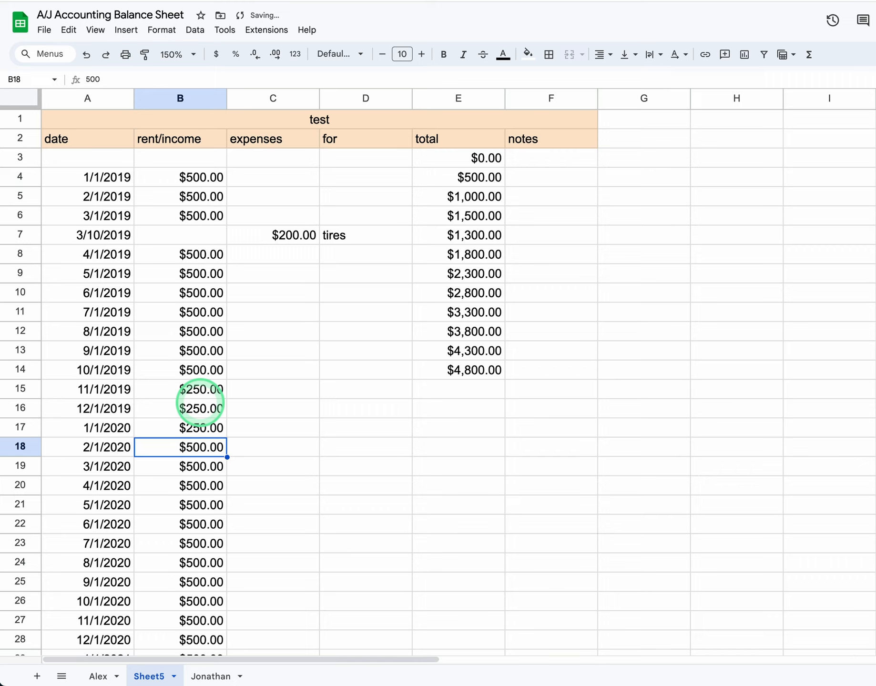
# Extend the running total formula from E14 down through E18
pyautogui.click(496, 370)
pyautogui.moveTo(509, 387); pyautogui.dragTo(517, 453)
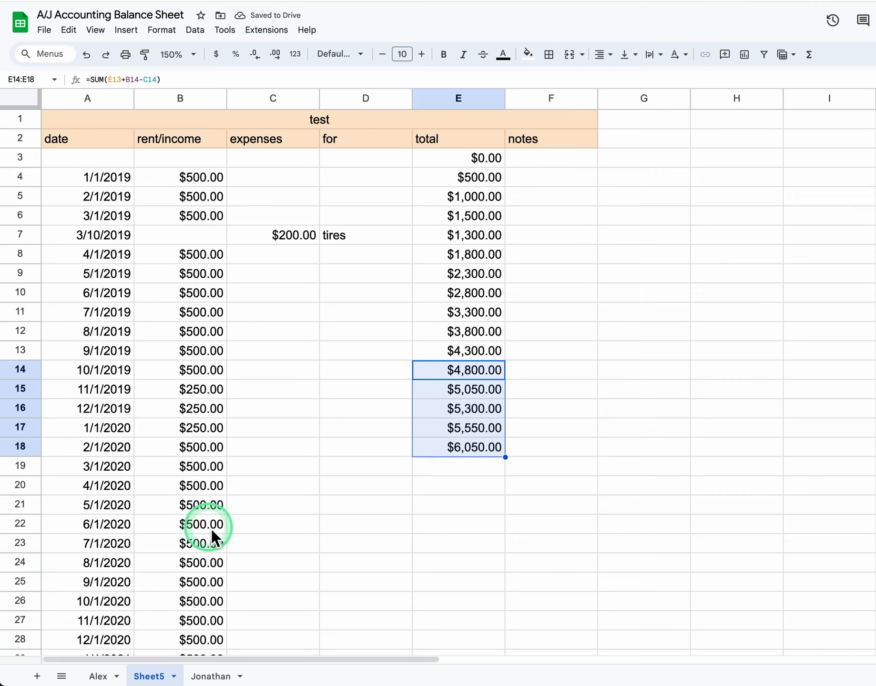
# Insert one blank row below row 22, the 6/1/2020 entry
pyautogui.scroll(-3, 528, 470)
pyautogui.scroll(-5, 527, 470)
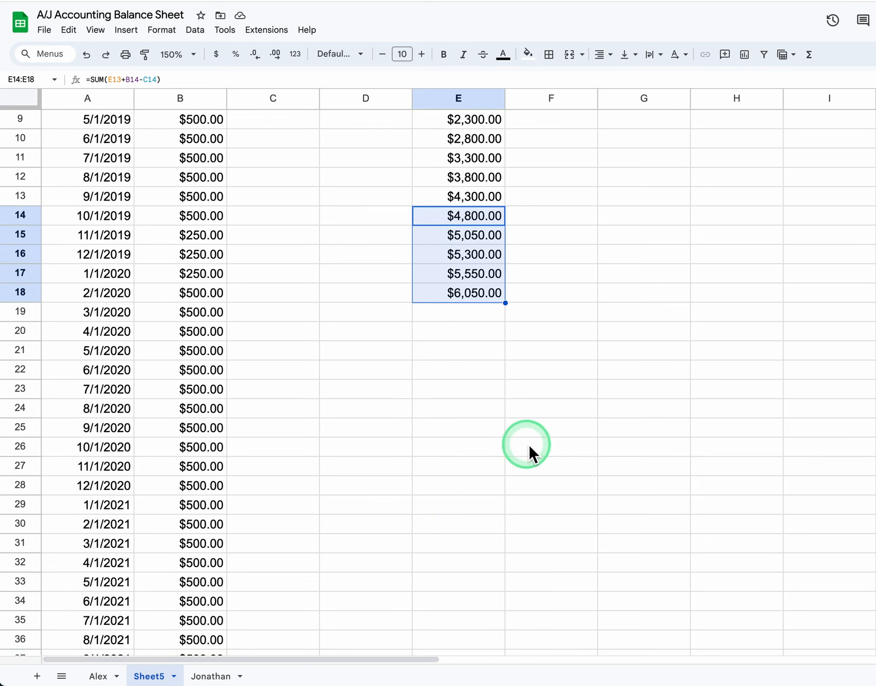
pyautogui.click(20, 331)
pyautogui.rightClick(20, 331)
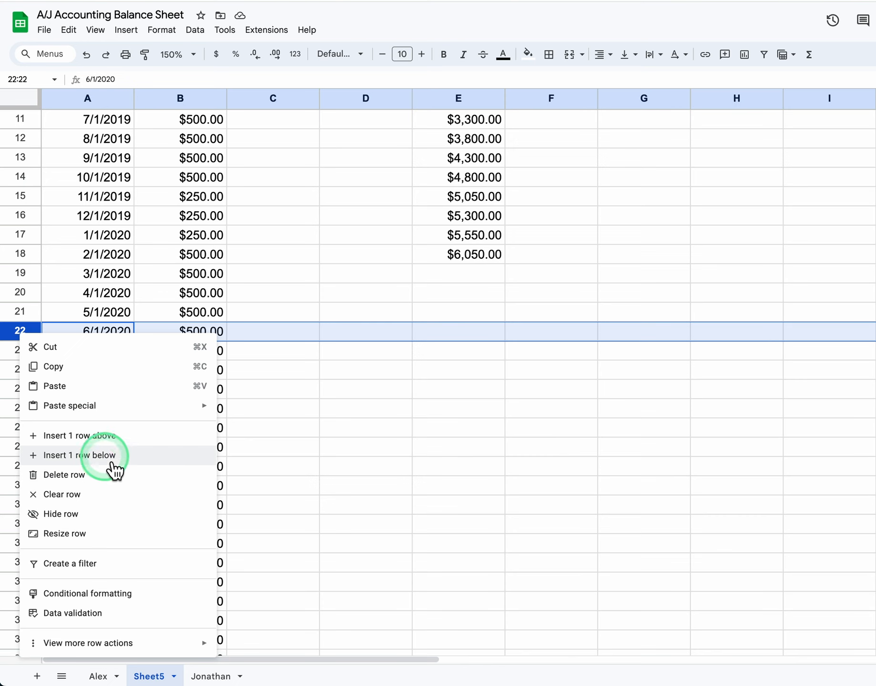
pyautogui.click(109, 457)
# Enter an expense of 1000 in C23 and "misc." as its purpose in D23
pyautogui.click(274, 353)
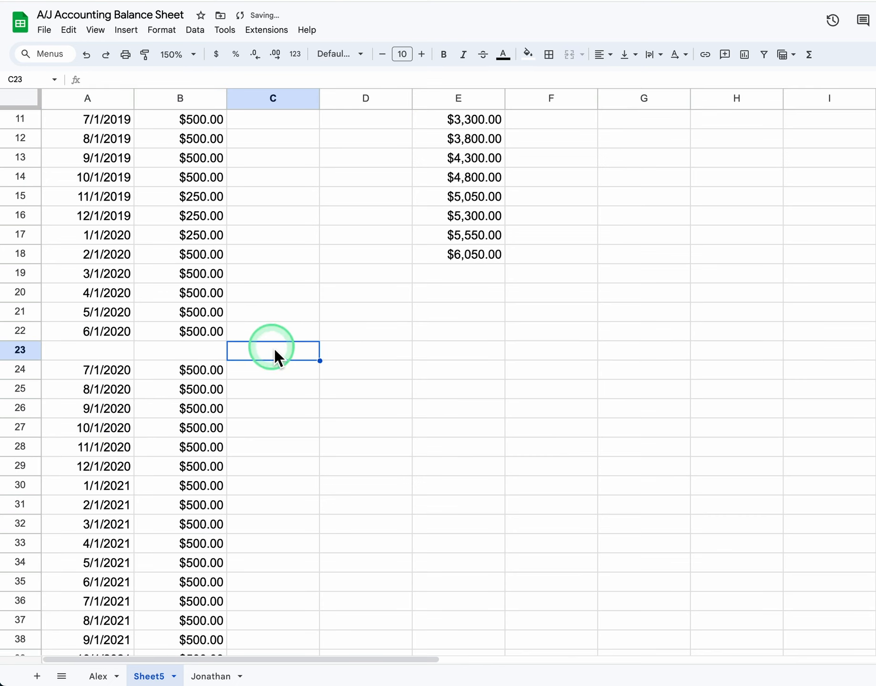
pyautogui.write('1000')
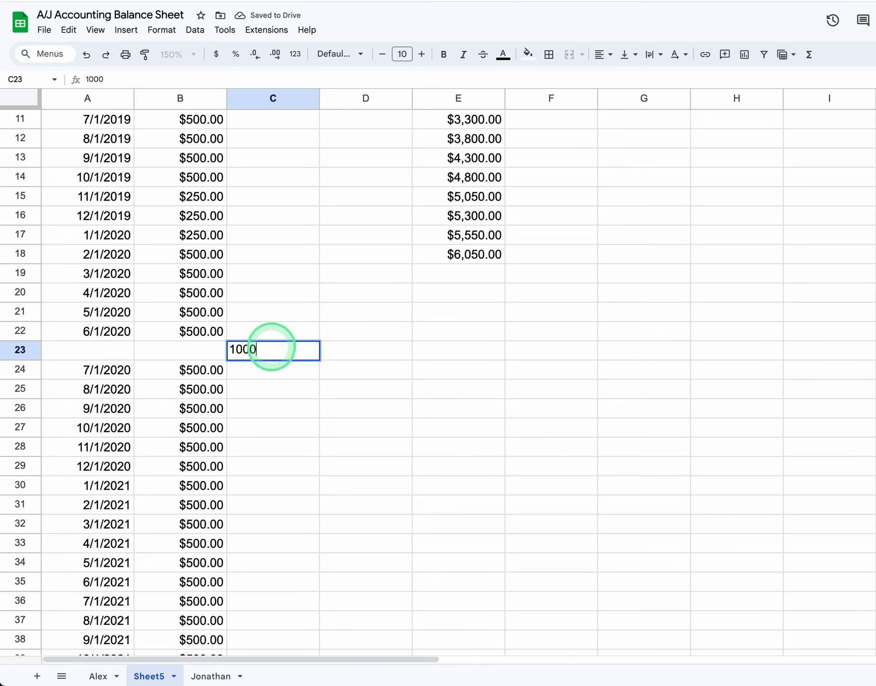
pyautogui.press('Tab')
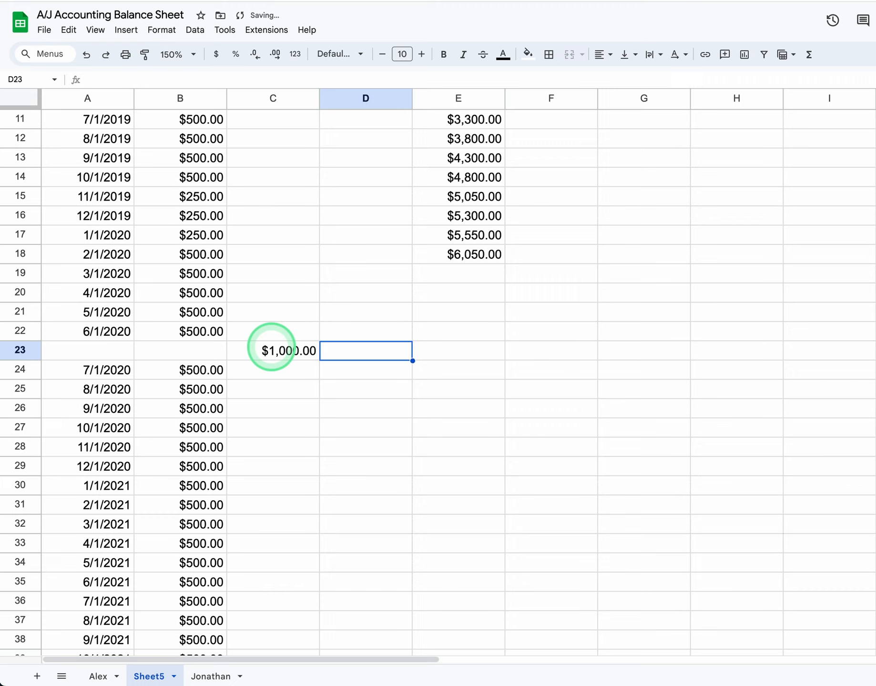
pyautogui.write('misc')
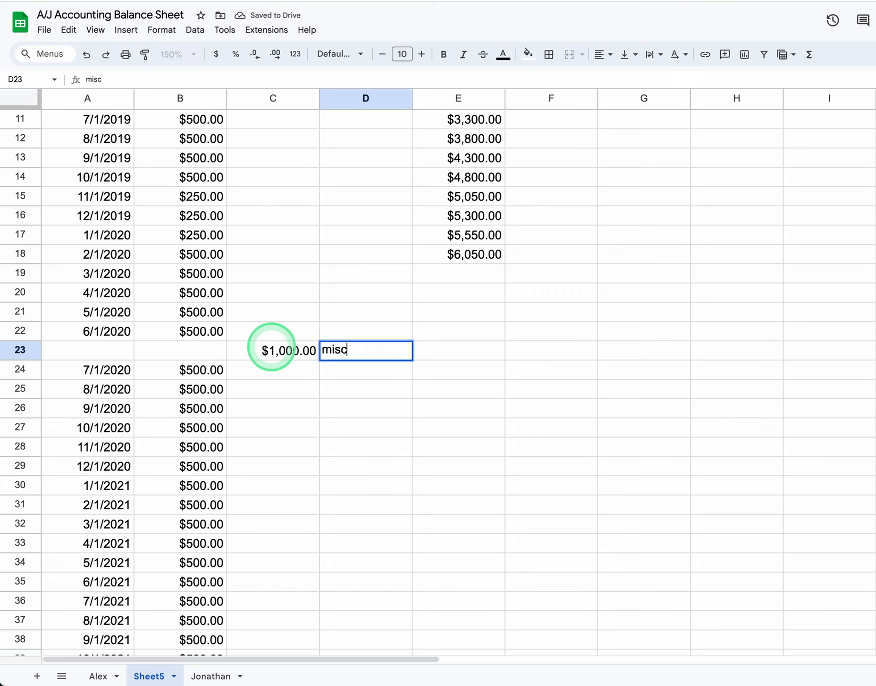
pyautogui.write('.')
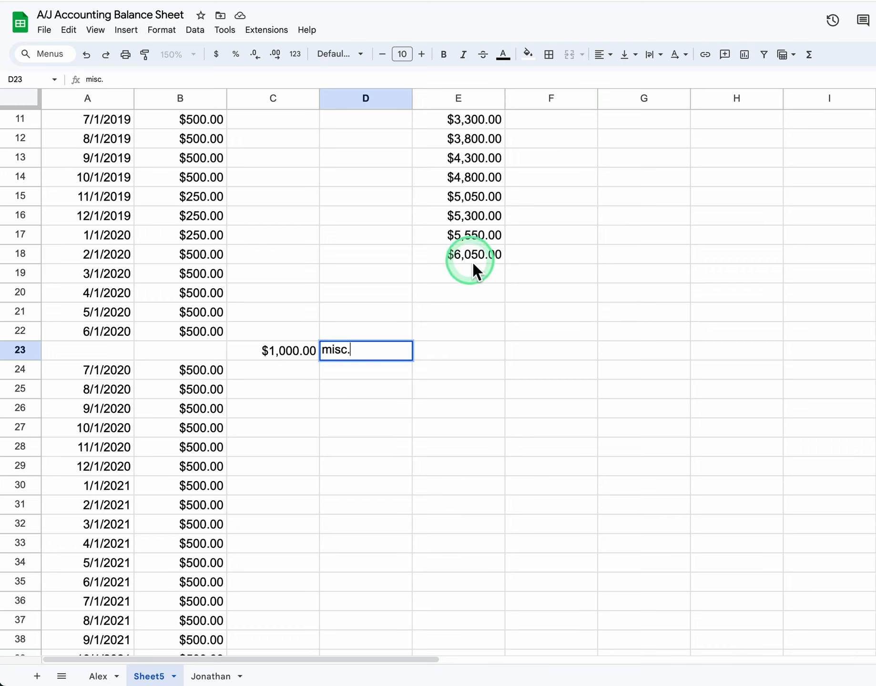
# Copy the running total formula from E18 down through E28, including the new expense row
pyautogui.click(494, 259)
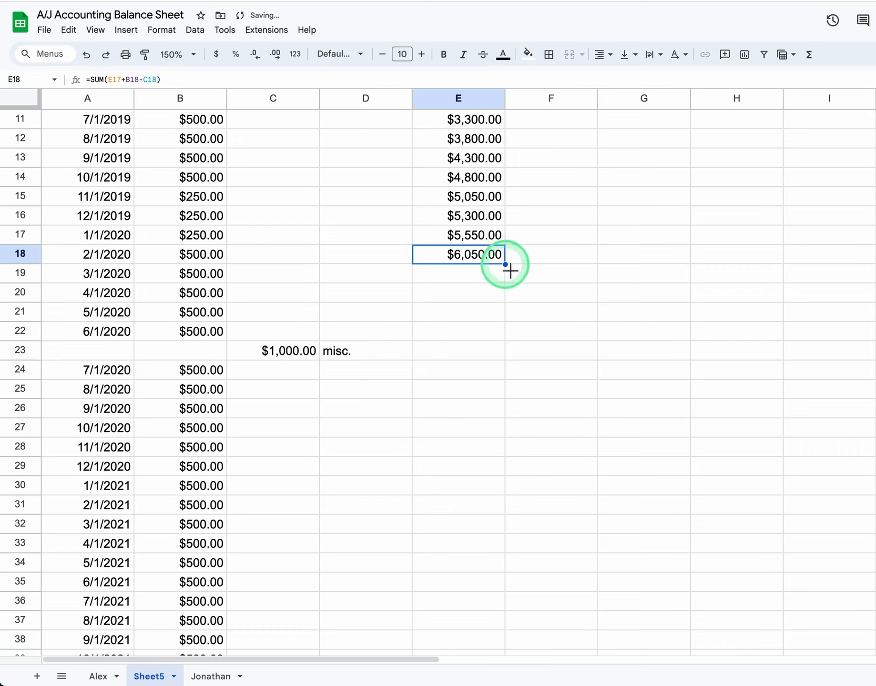
pyautogui.moveTo(511, 272); pyautogui.dragTo(505, 452)
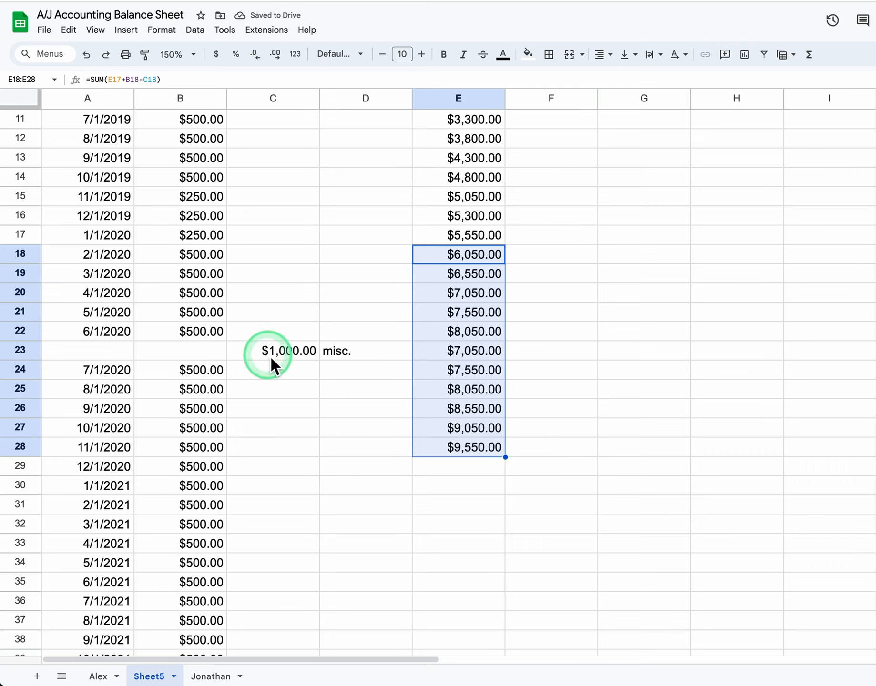
pyautogui.scroll(4, 270, 356)
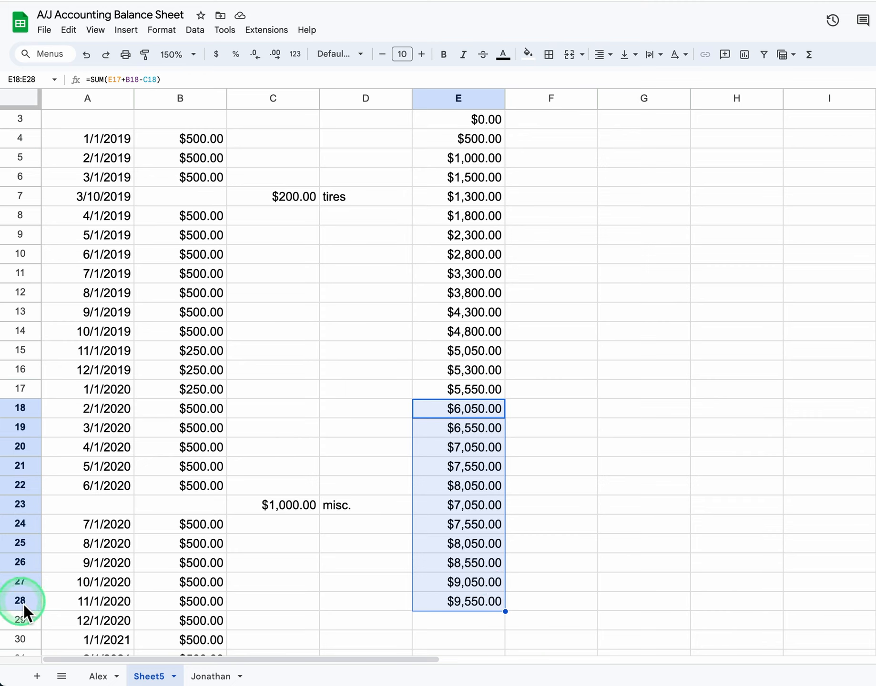
# Insert one blank row below row 30, the 1/1/2021 entry
pyautogui.click(23, 637)
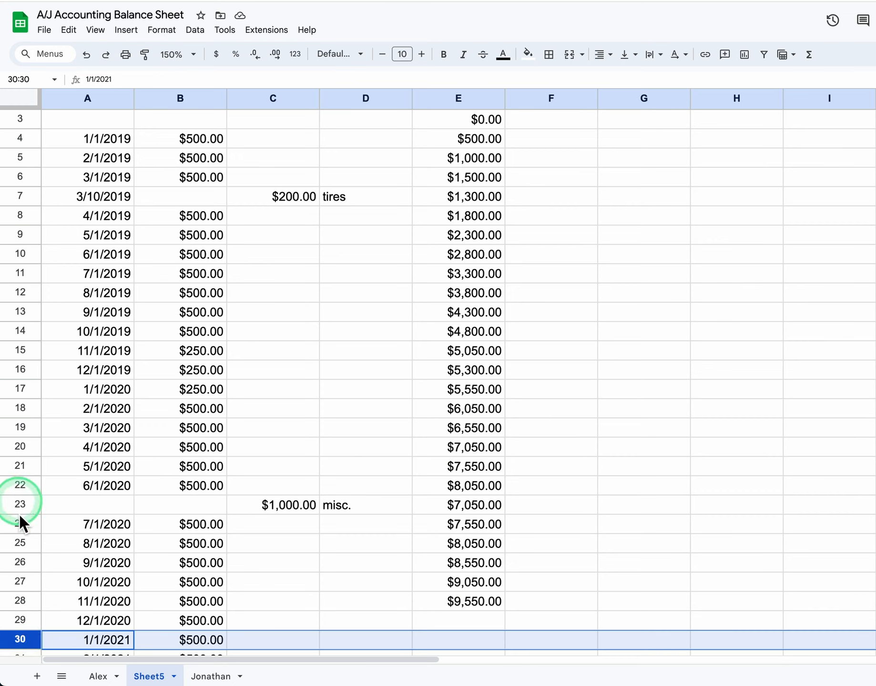
pyautogui.click(126, 29)
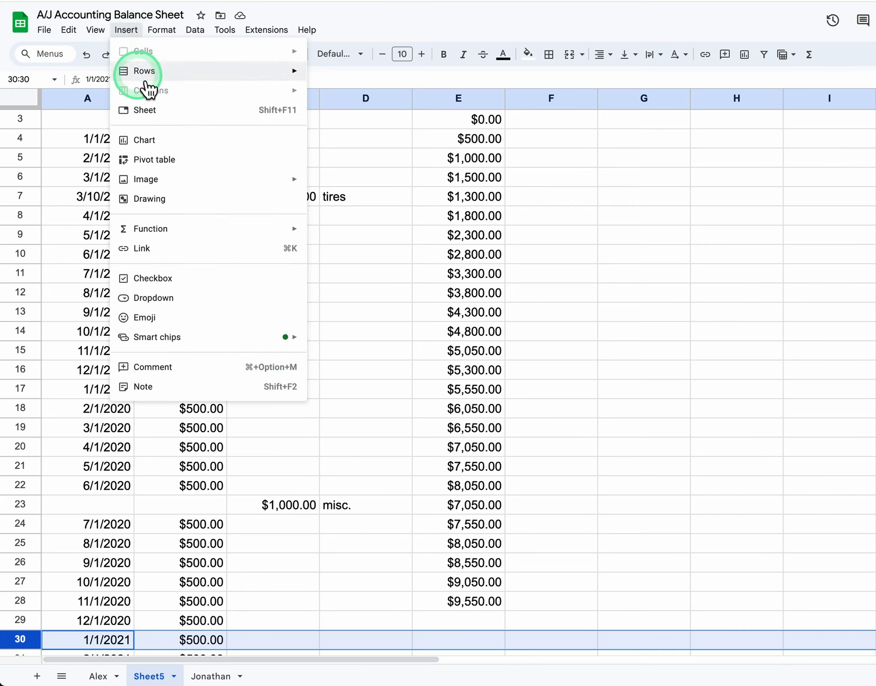
pyautogui.moveTo(148, 76)
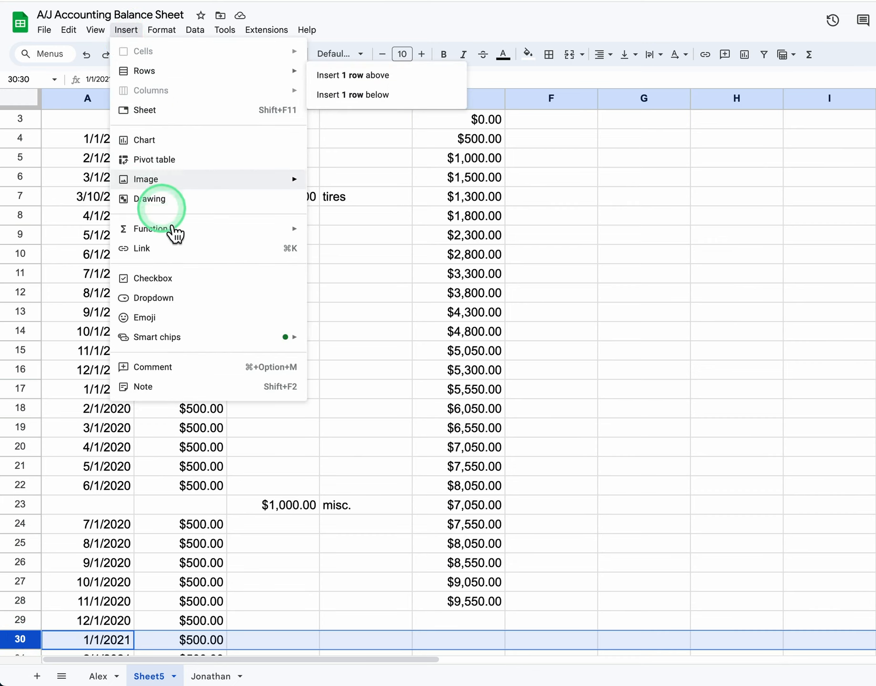
pyautogui.scroll(-3, 261, 462)
pyautogui.moveTo(305, 73)
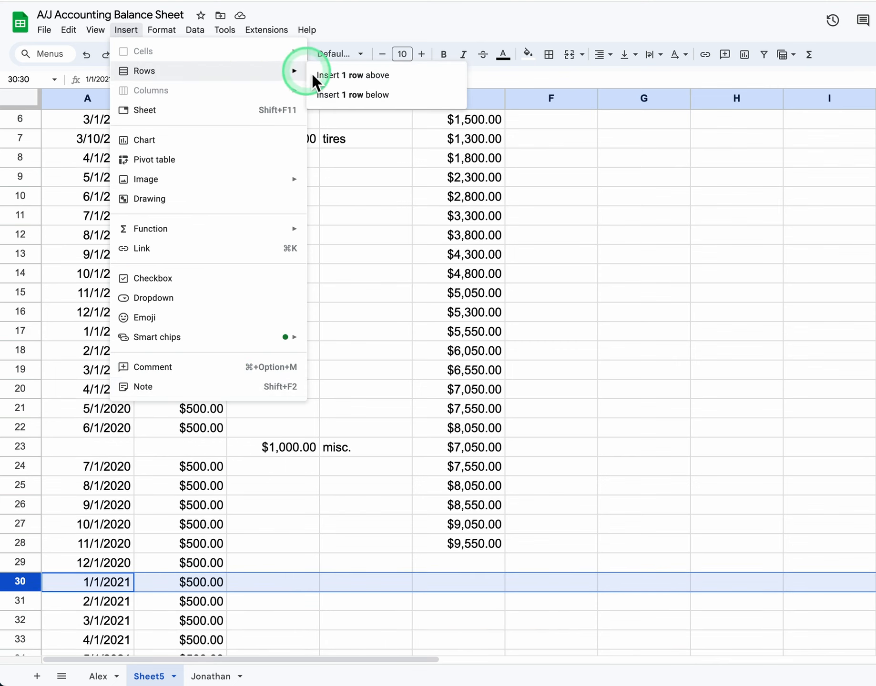
pyautogui.click(353, 97)
pyautogui.scroll(-4, 320, 278)
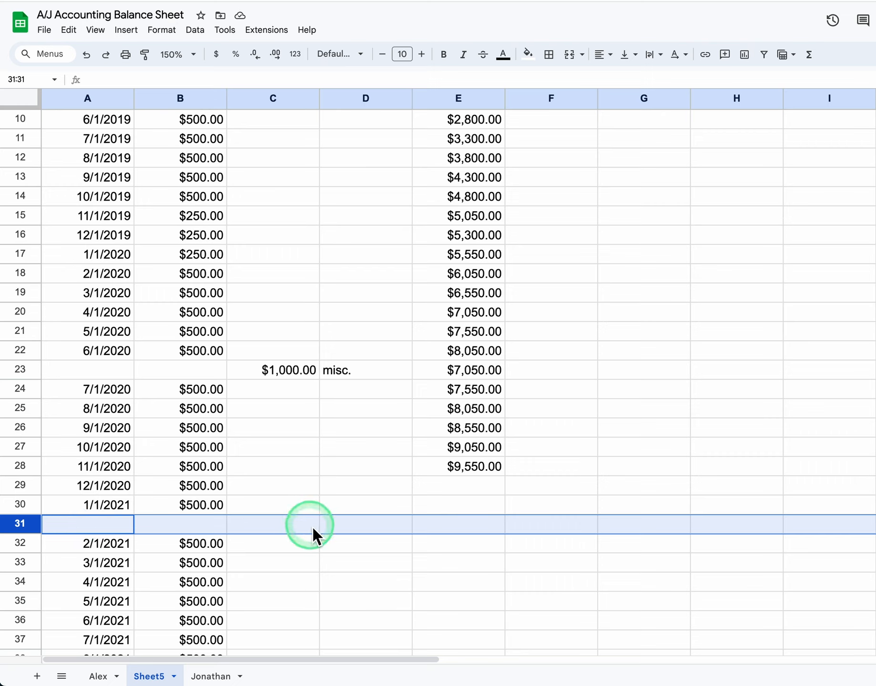
pyautogui.click(135, 34)
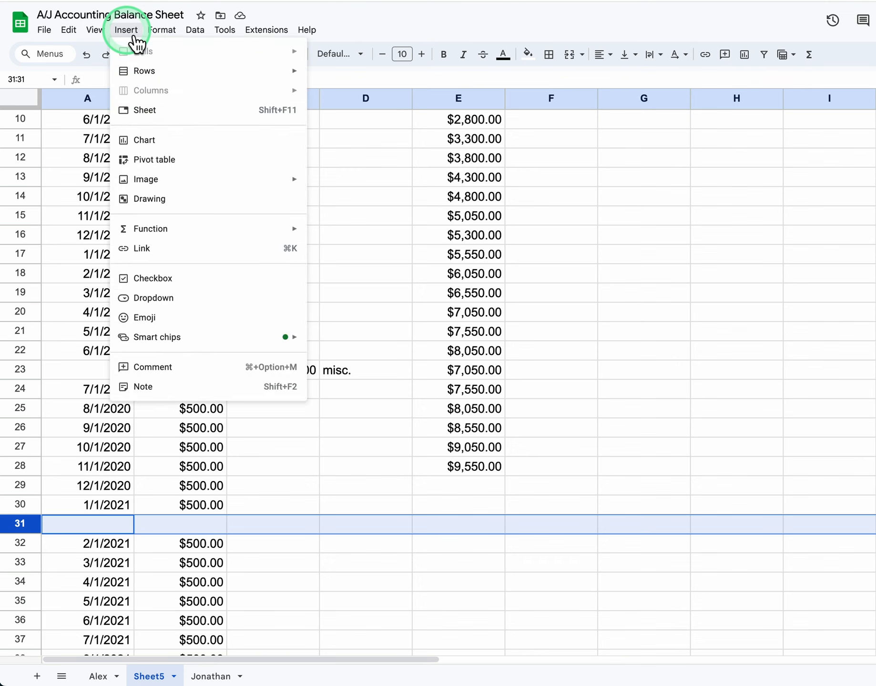
pyautogui.click(132, 31)
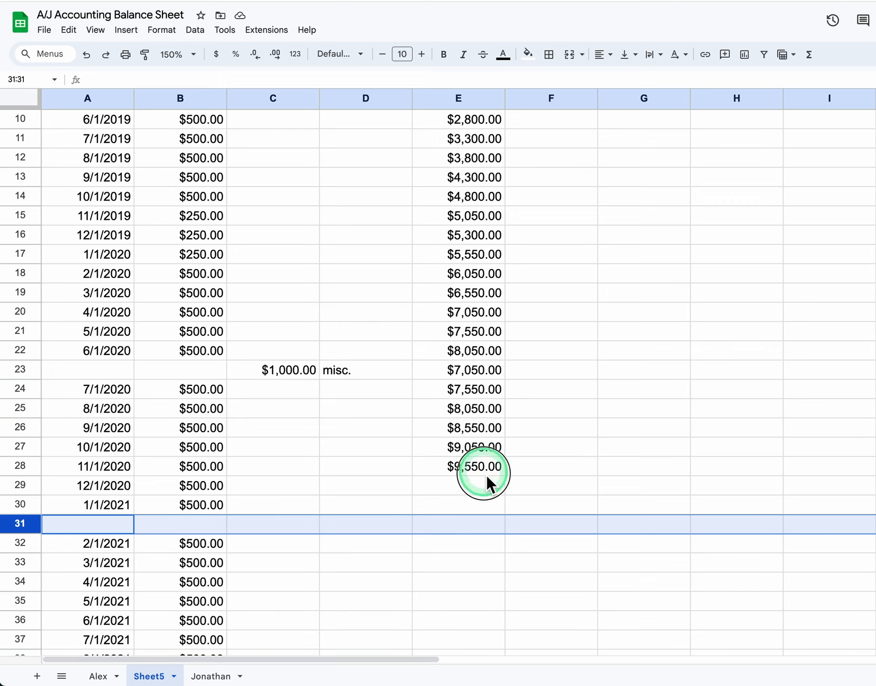
# Copy the running total formula from E28 down through E38, including the new blank row
pyautogui.moveTo(485, 472); pyautogui.dragTo(482, 480)
pyautogui.click(496, 434)
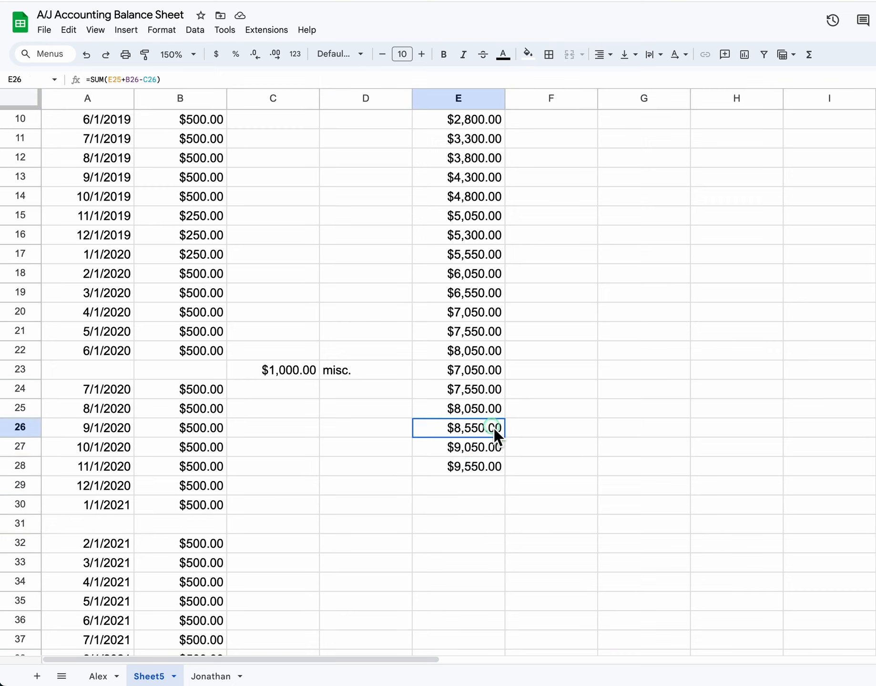
pyautogui.click(500, 466)
pyautogui.moveTo(510, 484); pyautogui.dragTo(500, 657)
pyautogui.scroll(-5, 505, 614)
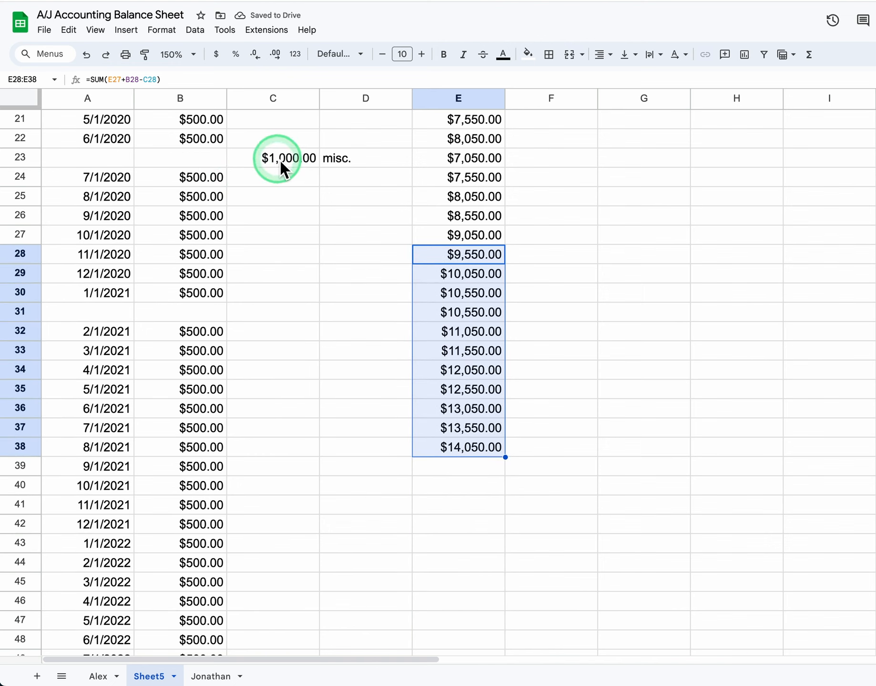
# Change the misc. expense amount in C23 to 2000
pyautogui.click(278, 160)
pyautogui.doubleClick(276, 158)
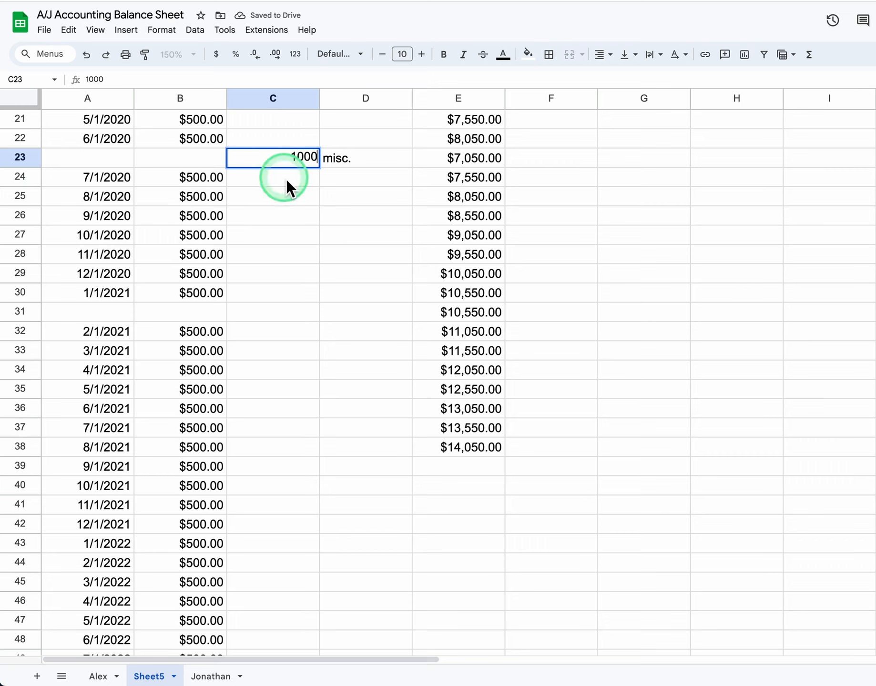
pyautogui.press('Escape')
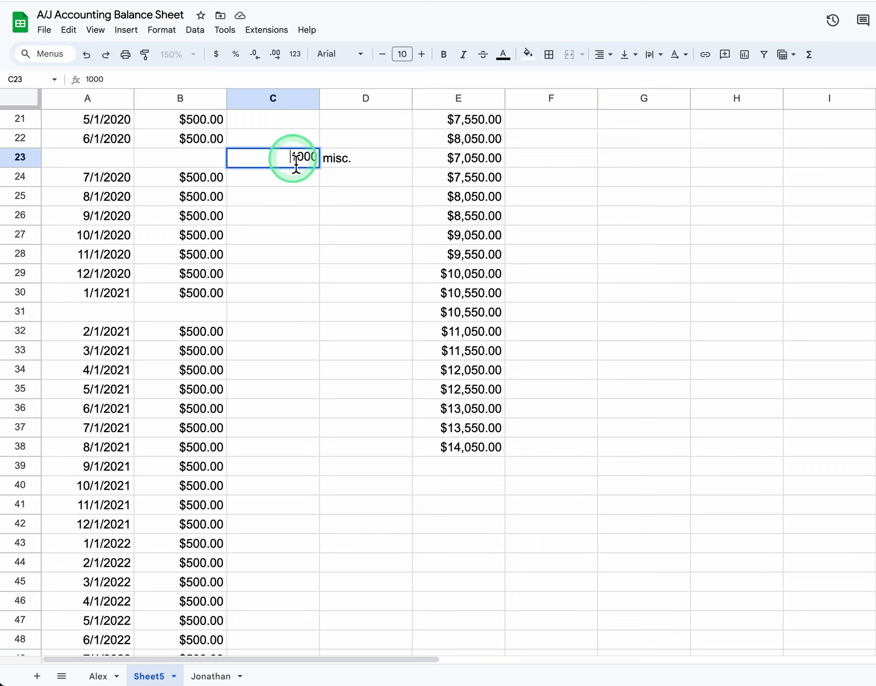
pyautogui.moveTo(298, 158); pyautogui.dragTo(292, 158)
pyautogui.write('2')
pyautogui.press('Tab')
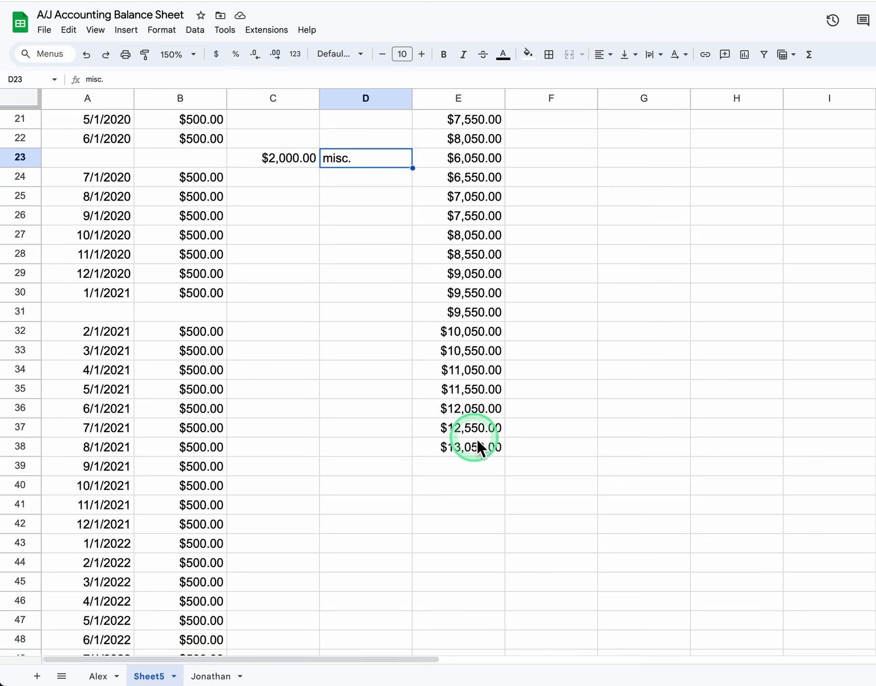
# Freeze the sheet's rows up to row 2 and its columns up to column F
pyautogui.scroll(10, 477, 439)
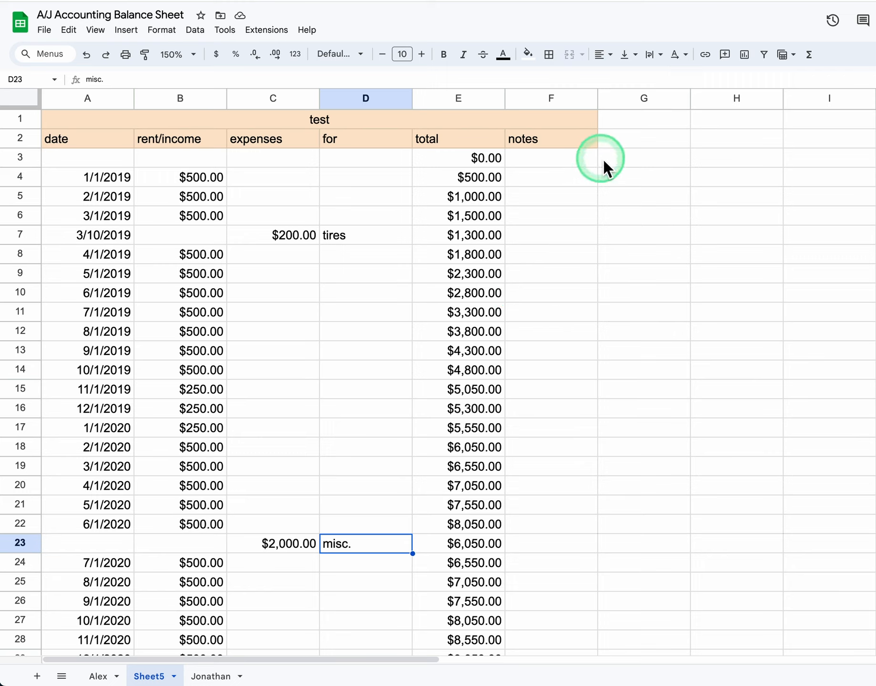
pyautogui.click(588, 143)
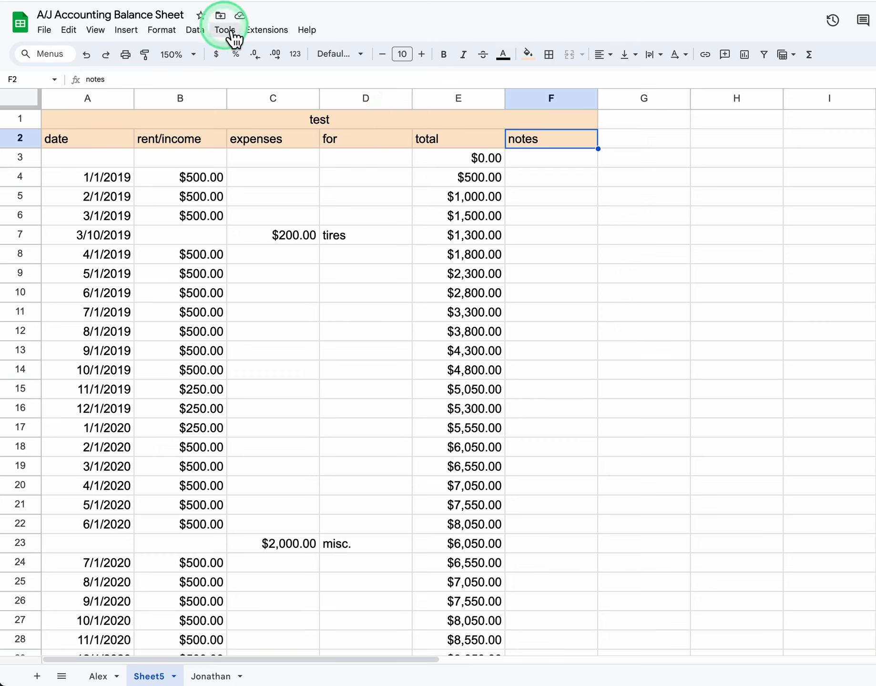
pyautogui.click(97, 30)
pyautogui.moveTo(128, 72)
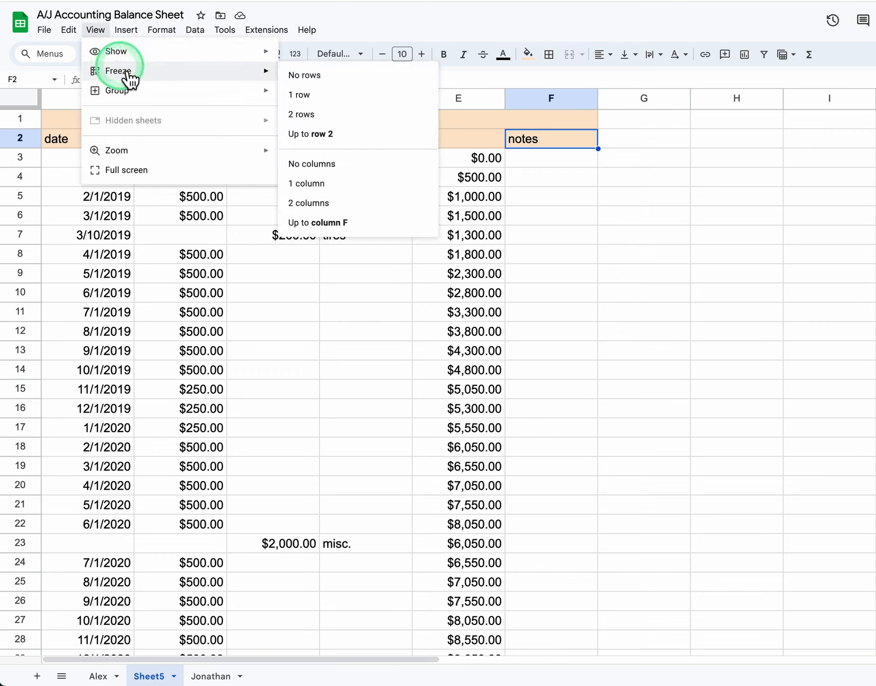
pyautogui.click(322, 135)
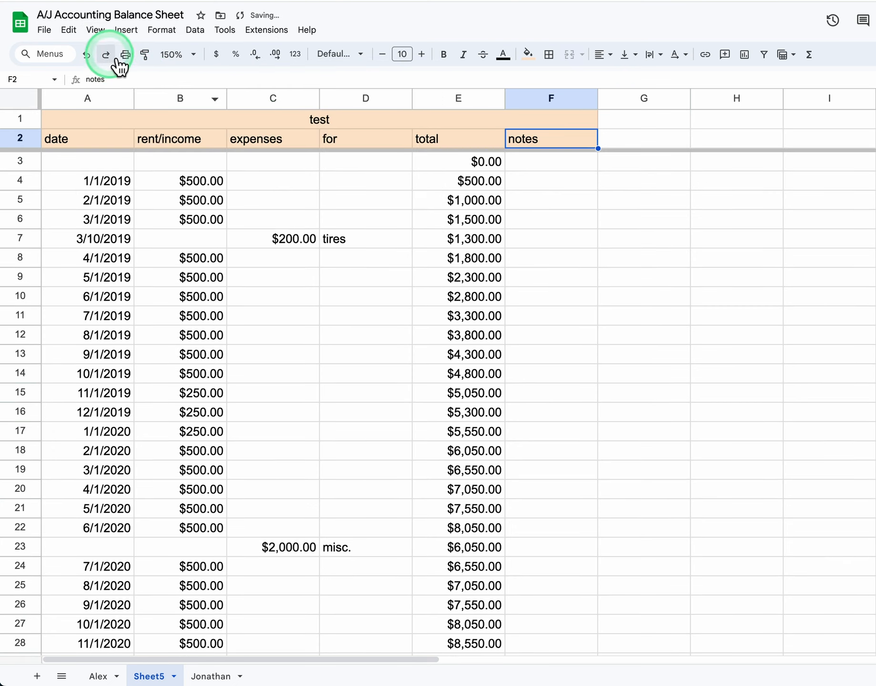
pyautogui.click(96, 30)
pyautogui.moveTo(107, 72)
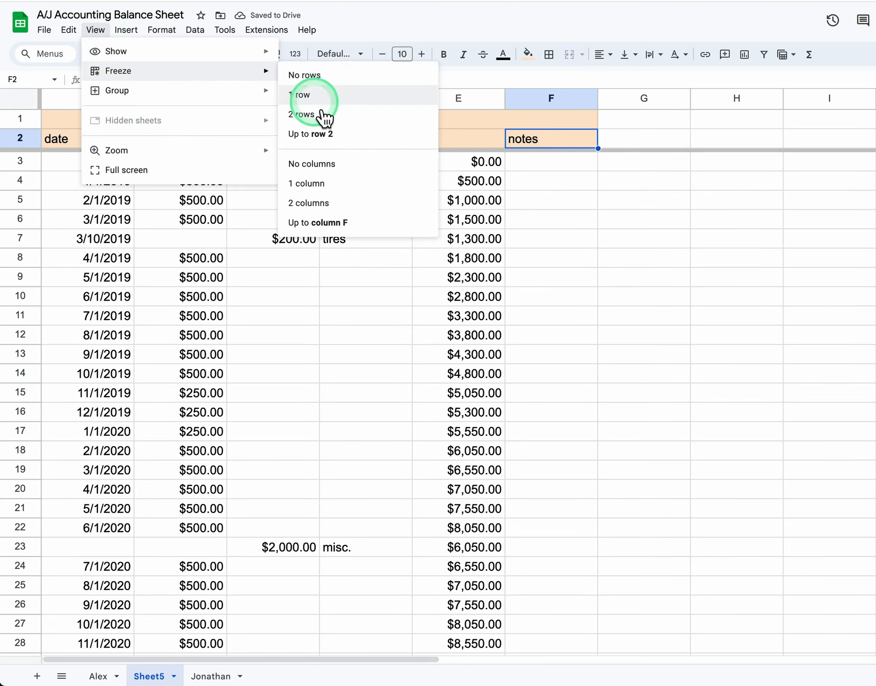
pyautogui.click(331, 224)
# Examine how the frozen header rows and columns A through F behave while moving through the monthly entries
pyautogui.scroll(-5, 499, 261)
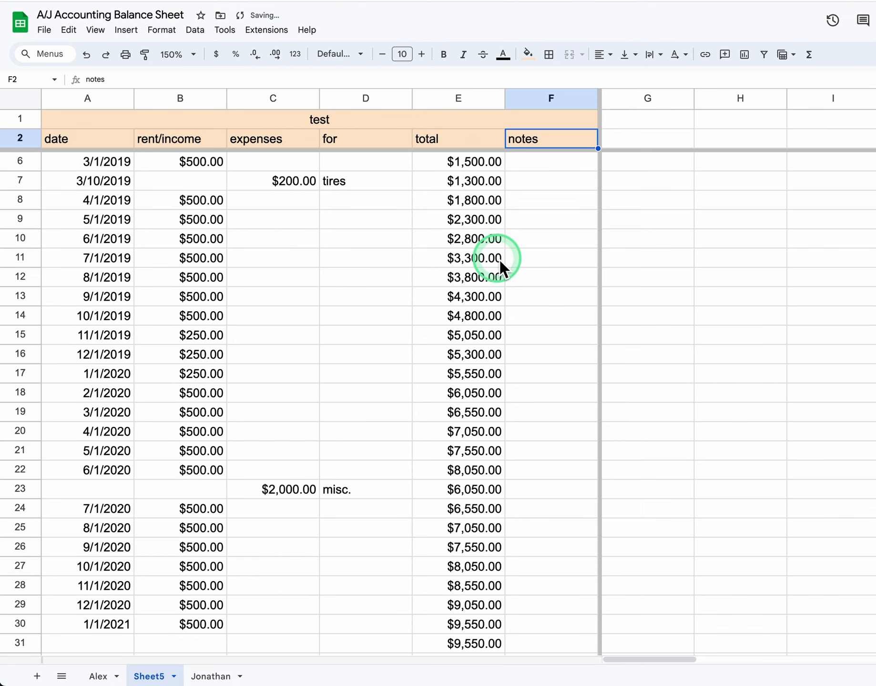
pyautogui.scroll(5, 499, 260)
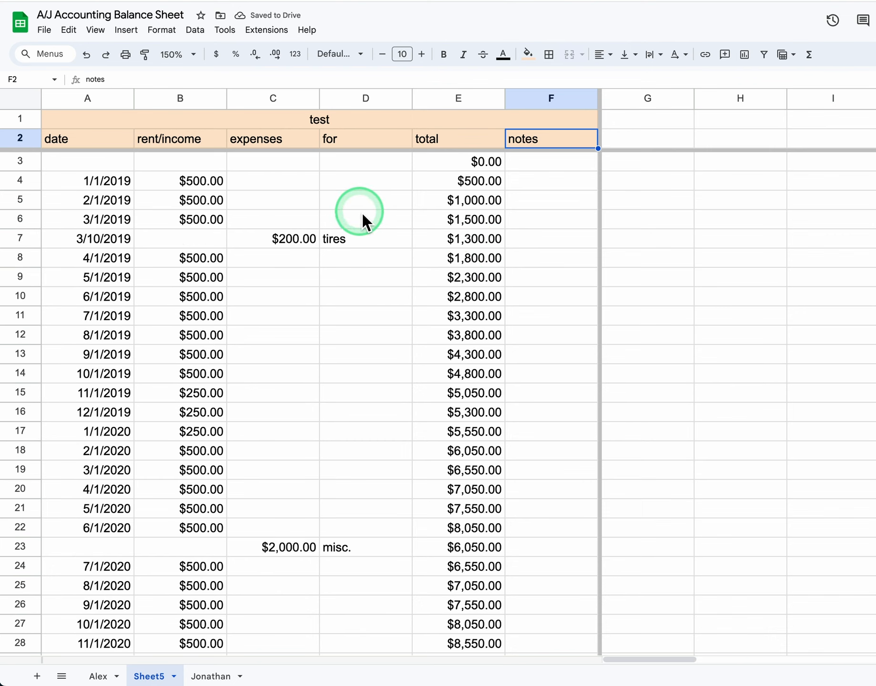
pyautogui.scroll(-10, 362, 212)
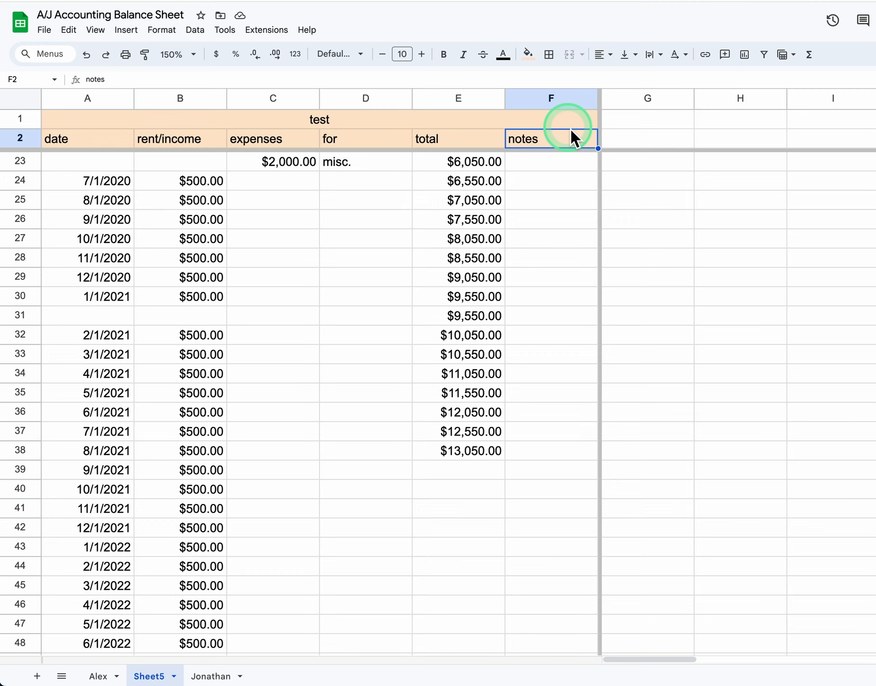
pyautogui.scroll(-2, 569, 135)
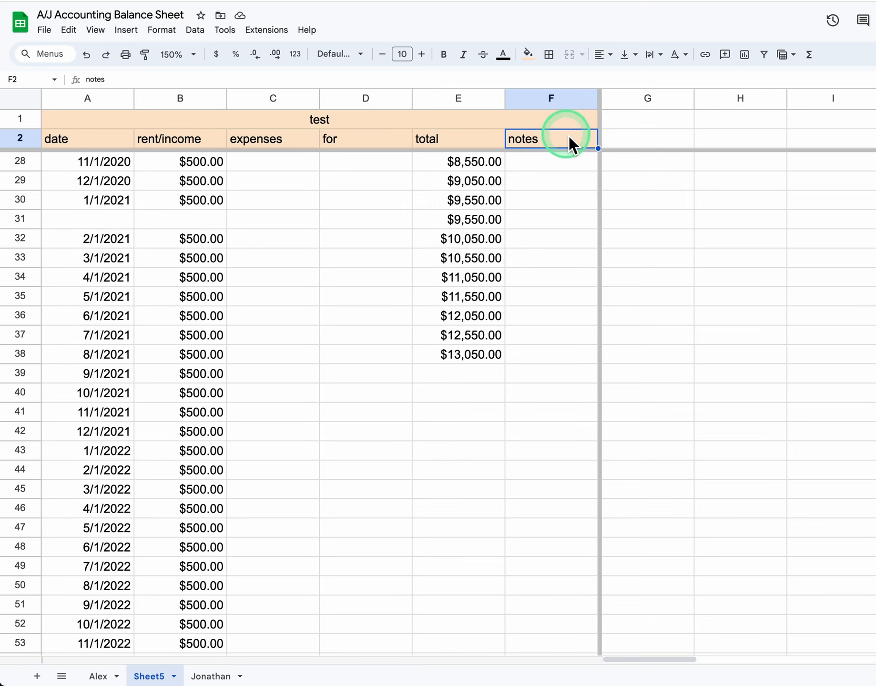
pyautogui.scroll(2, 568, 136)
pyautogui.scroll(1, 568, 136)
pyautogui.hscroll(1, 568, 136)
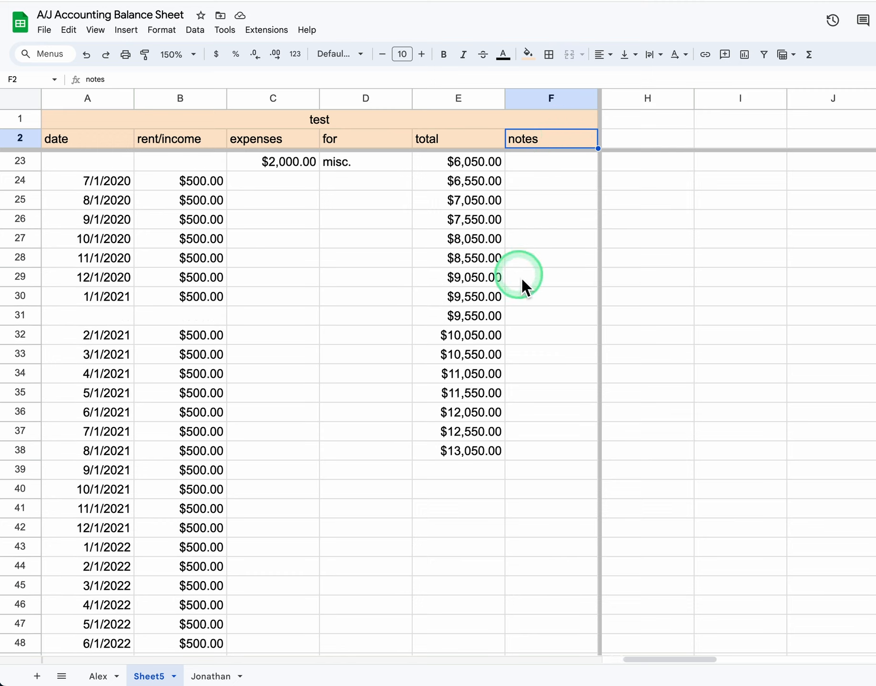
pyautogui.scroll(-7, 513, 291)
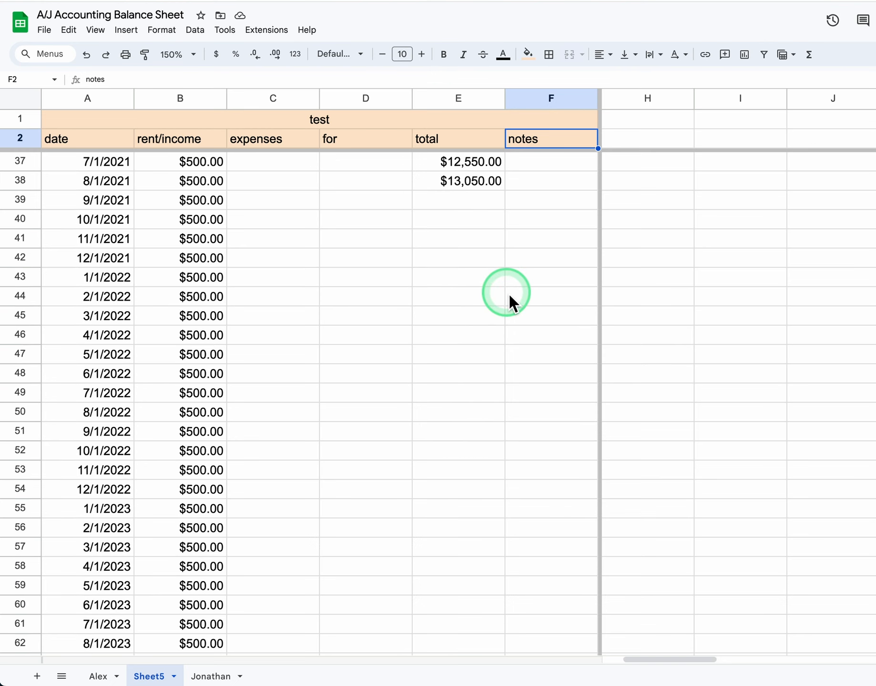
pyautogui.scroll(13, 509, 296)
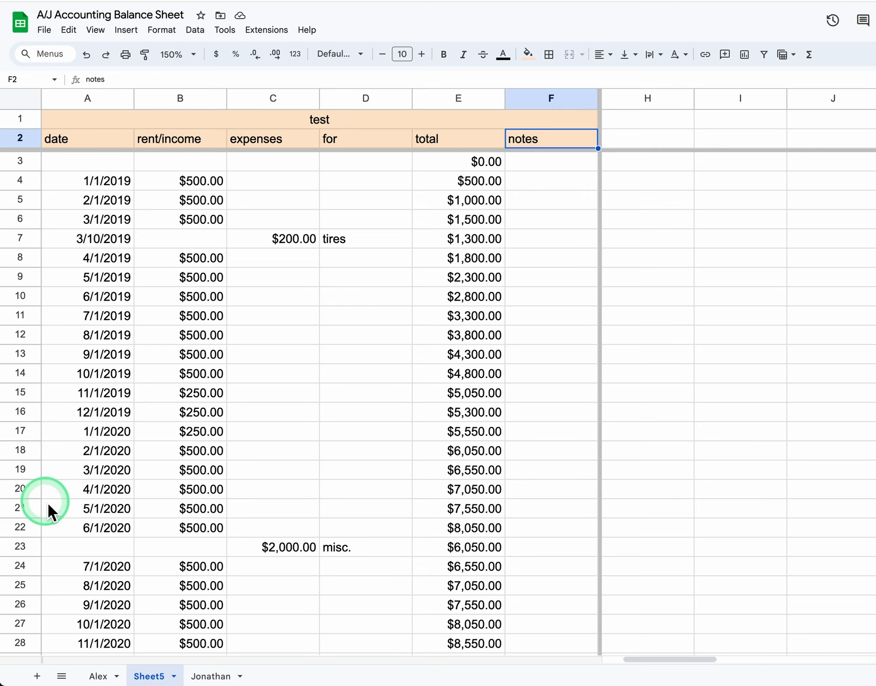
# Insert one blank row below row 29, the 12/1/2020 entry
pyautogui.scroll(-5, 47, 502)
pyautogui.click(22, 392)
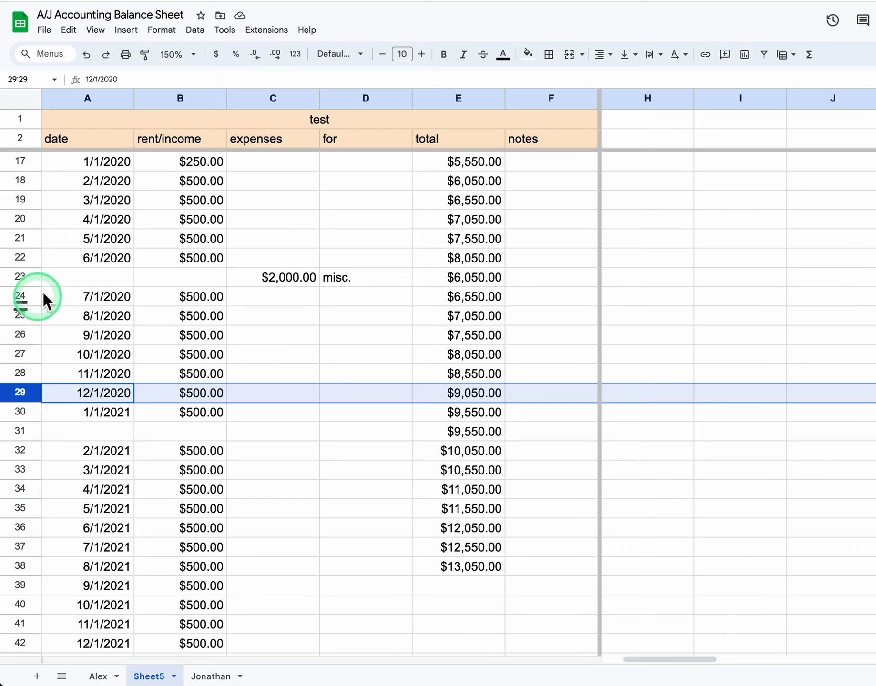
pyautogui.click(125, 30)
pyautogui.moveTo(141, 71)
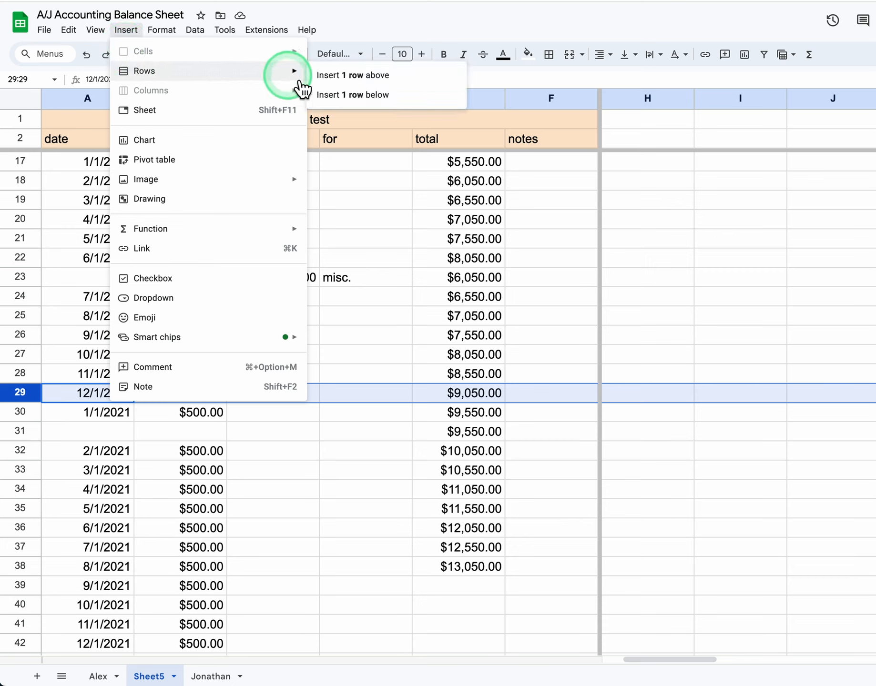
pyautogui.click(370, 96)
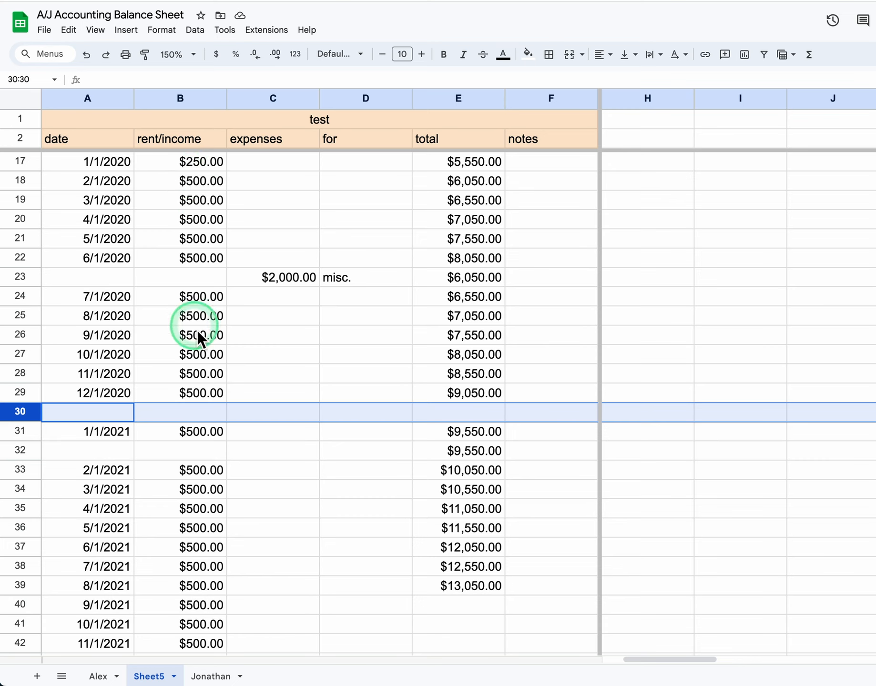
# Set the 7/1/2021 rent/income amount in B38 to 1,000
pyautogui.click(199, 567)
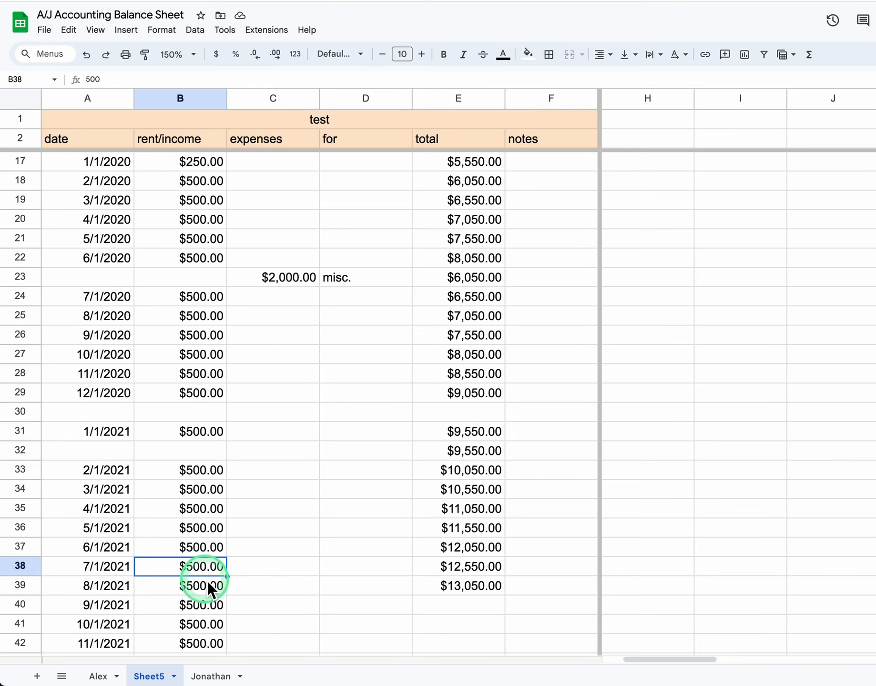
pyautogui.write('1,000')
pyautogui.press('Tab')
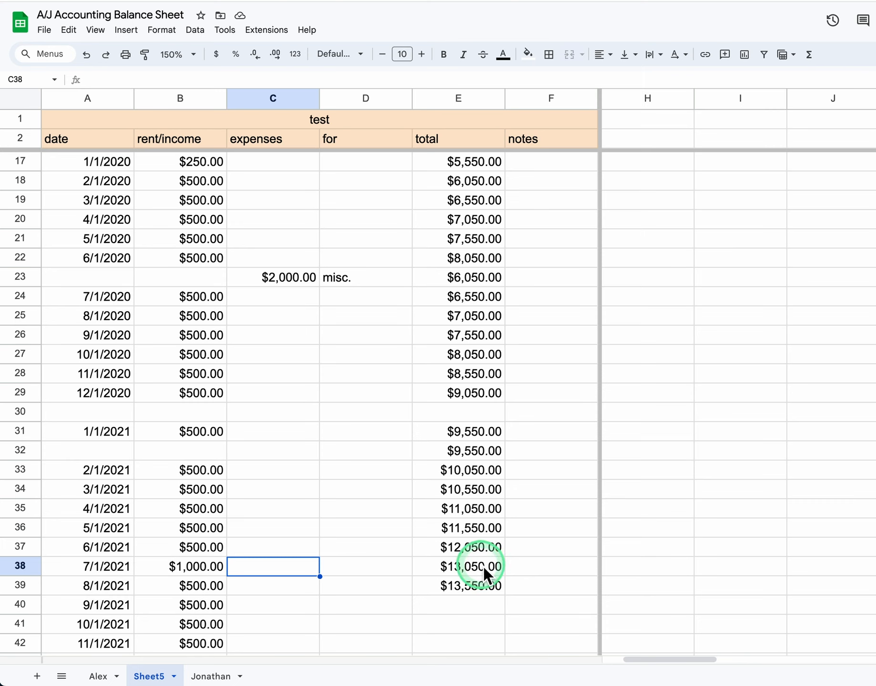
pyautogui.scroll(-2, 483, 567)
pyautogui.scroll(2, 480, 363)
pyautogui.scroll(5, 481, 363)
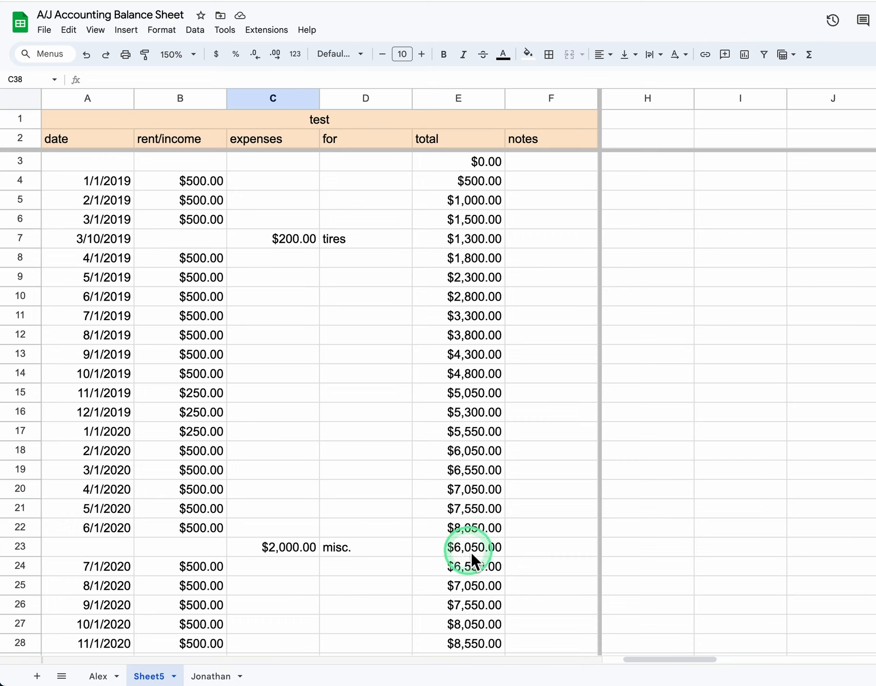
pyautogui.hscroll(2, 532, 546)
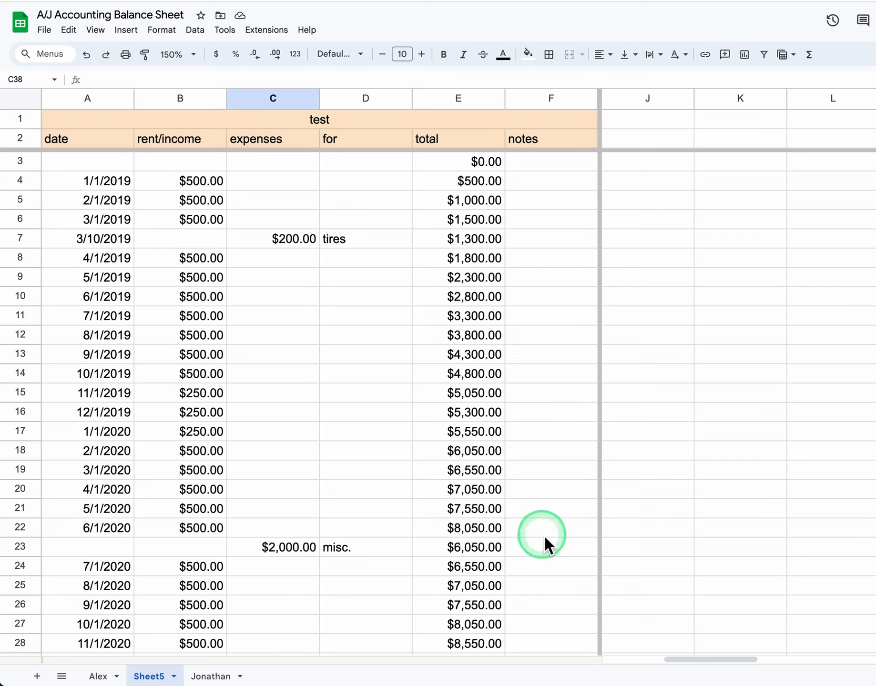